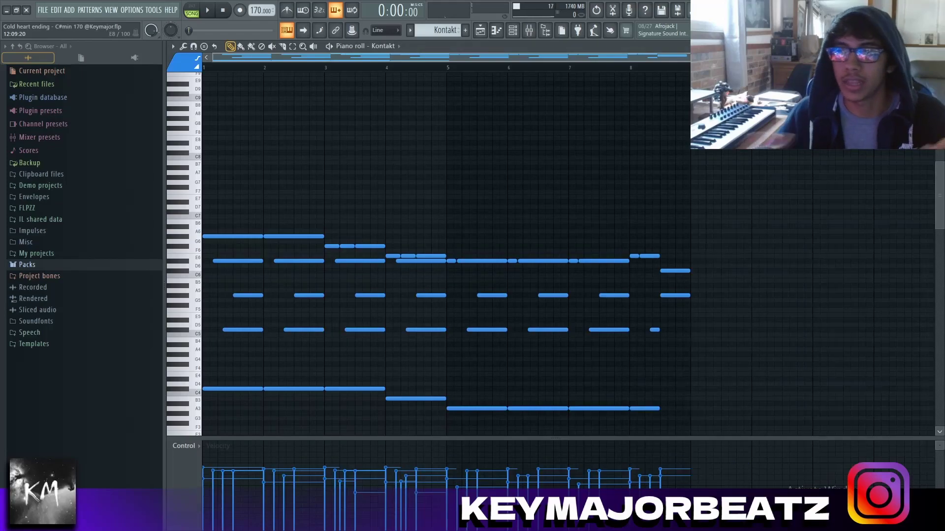
Play back the Kontakt melody pattern in the piano roll and listen to its notes
key(space)
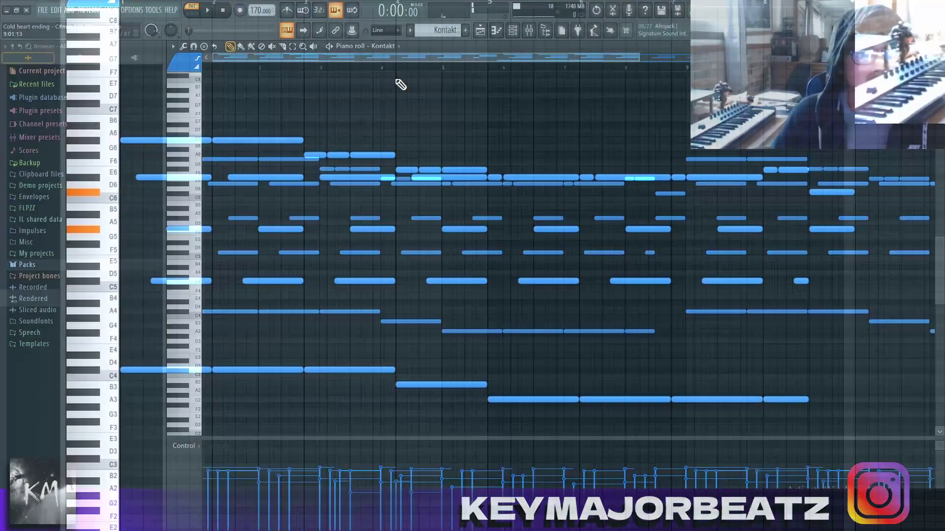
key(space)
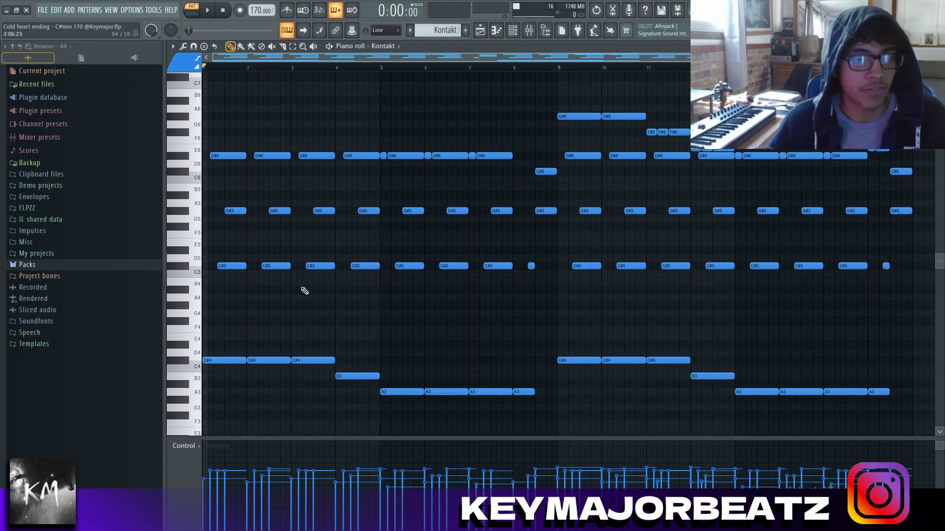
scroll(320, 288, up, 3)
drag(336, 289, 650, 304)
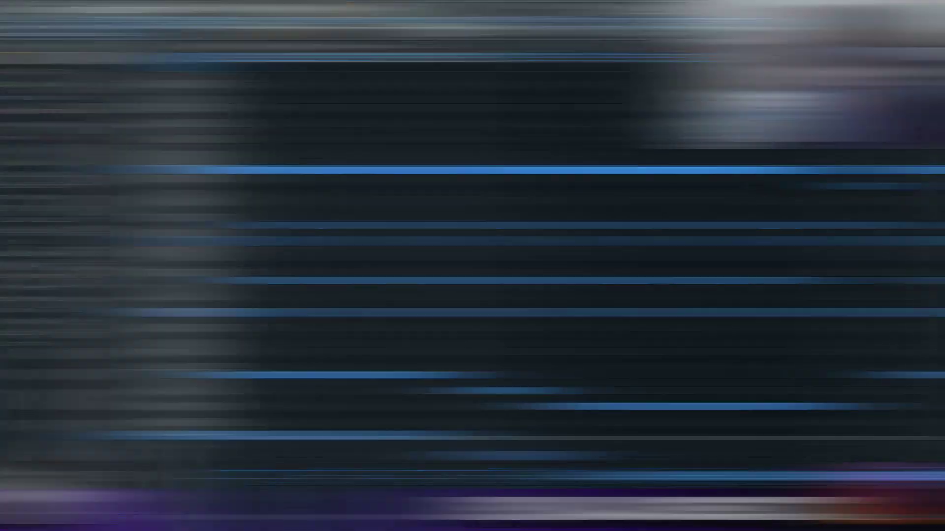
key(space)
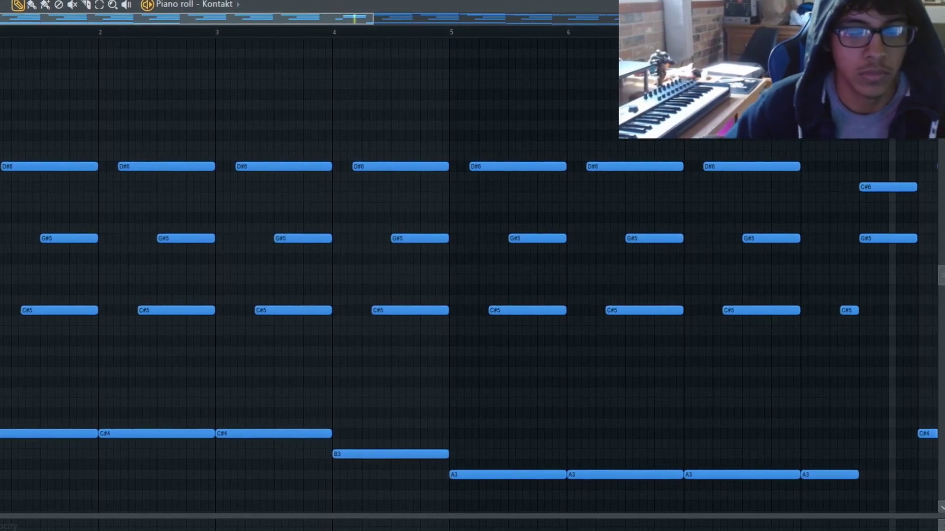
Highlight the C#4, B3 and A3 bass notes and the repeating C#5, G#5 and D#6 notes across the first eight bars
drag(888, 384, 163, 487)
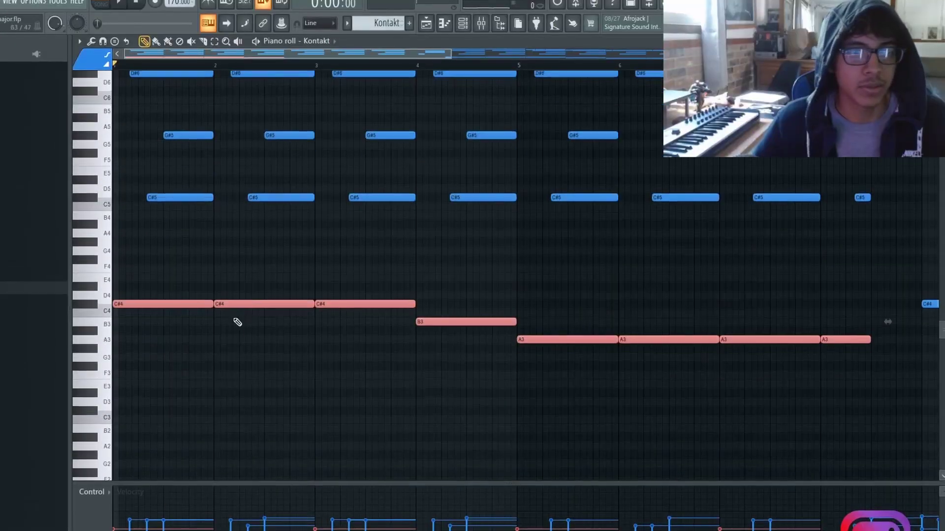
drag(291, 290, 292, 305)
scroll(786, 276, up, 2)
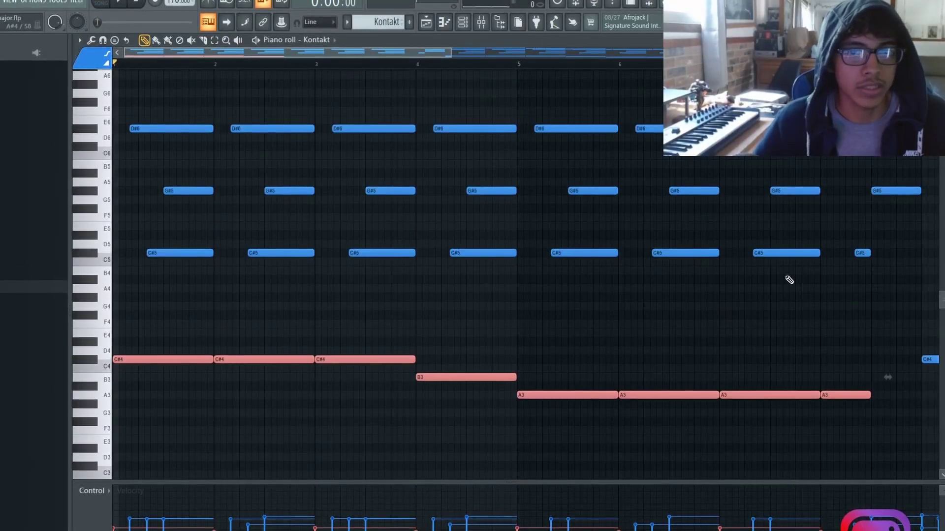
ctrl+drag(807, 283, 247, 78)
scroll(433, 72, right, 1)
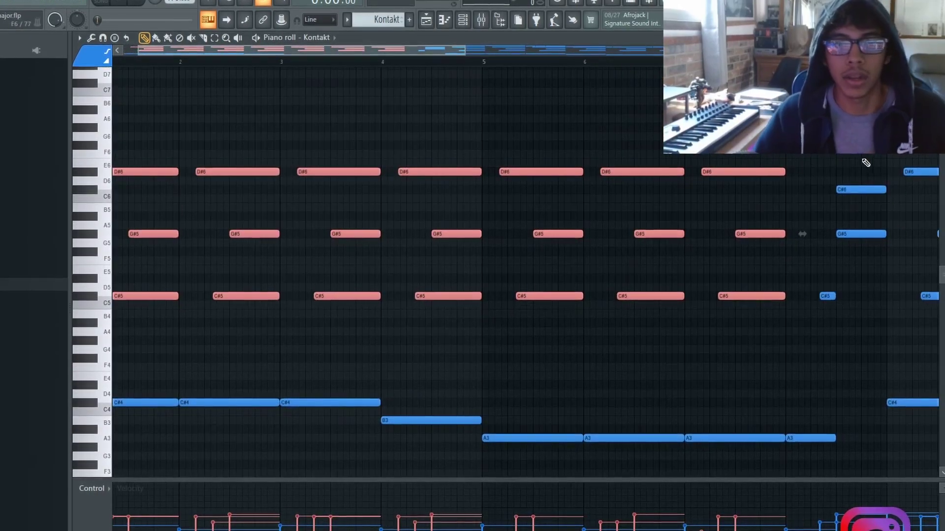
drag(888, 160, 822, 310)
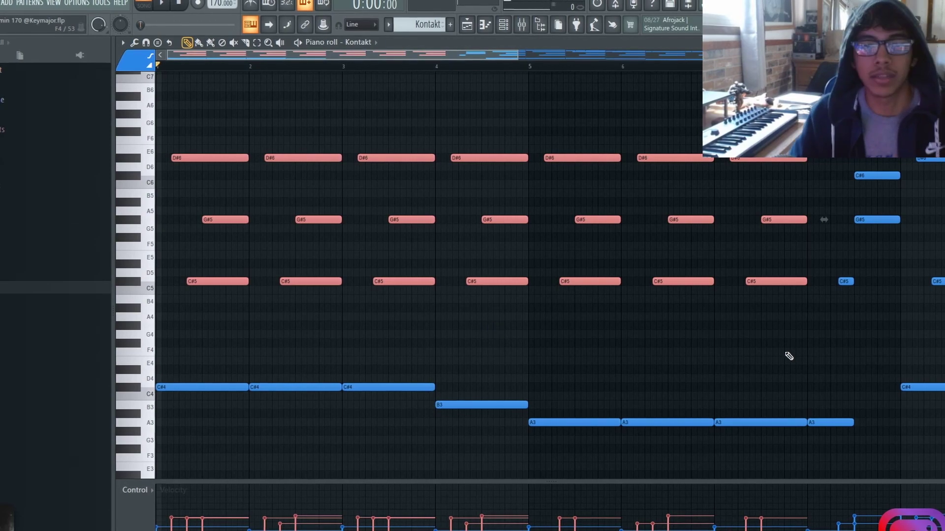
ctrl+drag(811, 321, 517, 186)
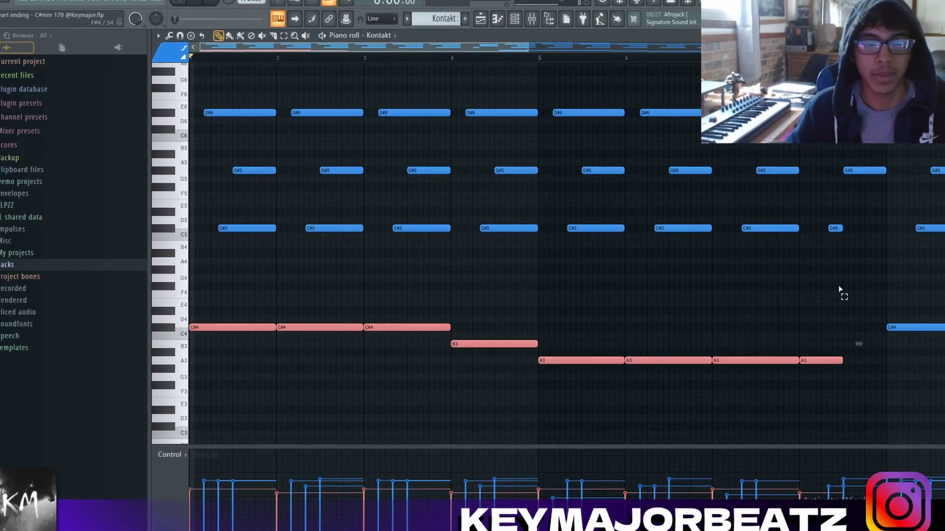
ctrl+drag(838, 285, 193, 397)
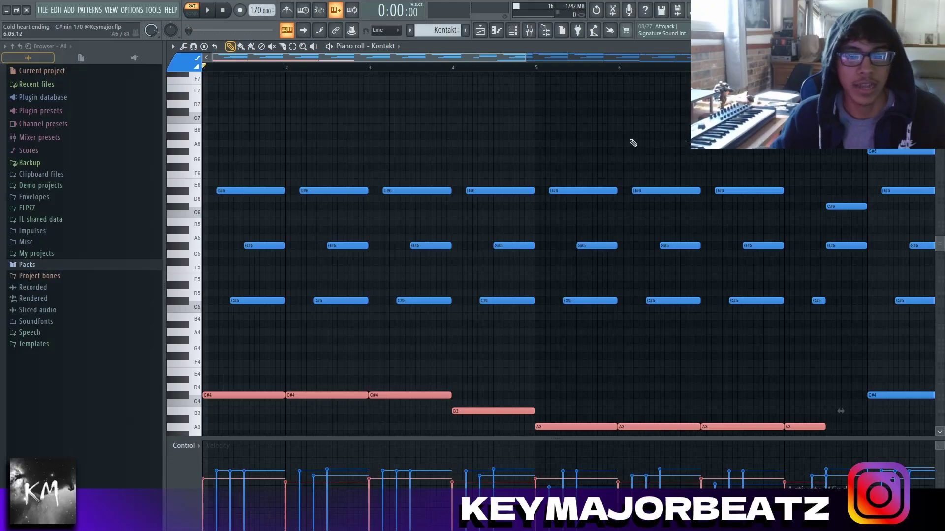
Undo the last piano roll edits to restore the top melody notes and play back the full Kontakt pattern
key(ctrl+z)
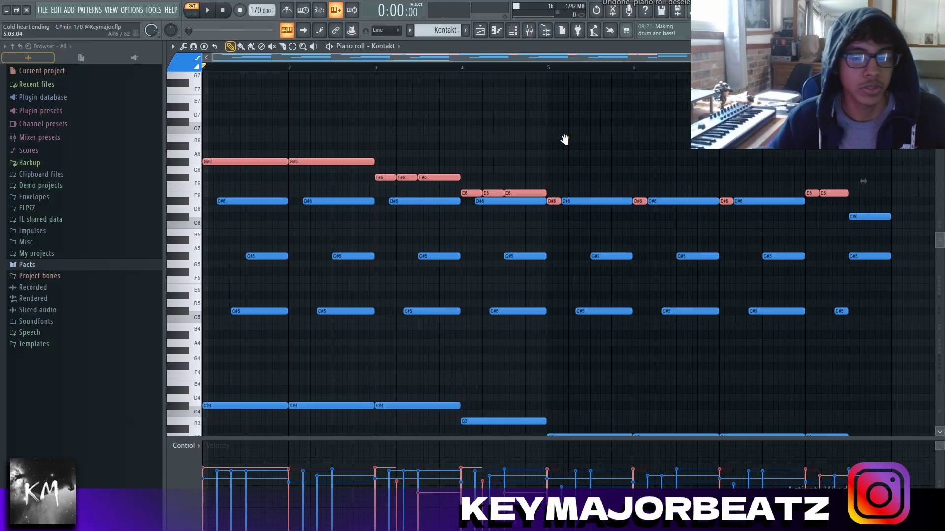
drag(565, 140, 566, 135)
key(space)
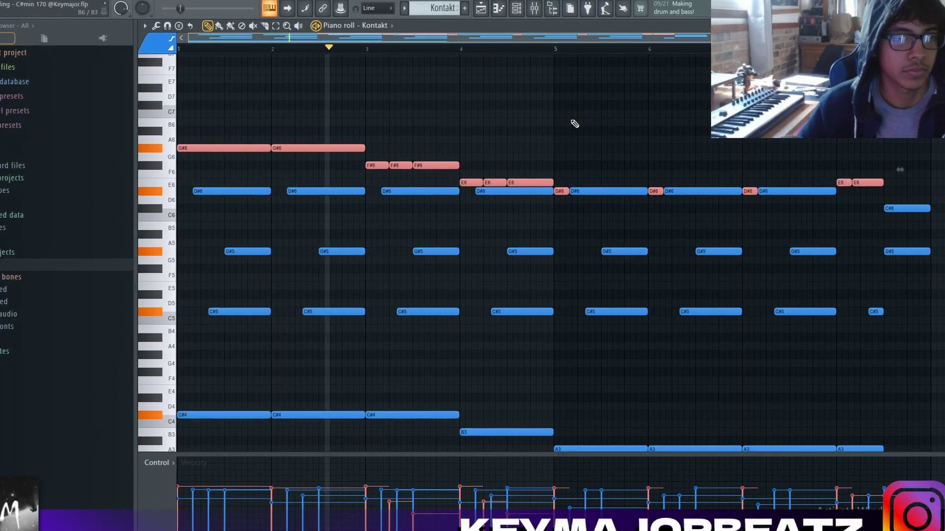
mouse_move(570, 120)
mouse_down()
mouse_move(561, 110)
mouse_move(581, 106)
mouse_up()
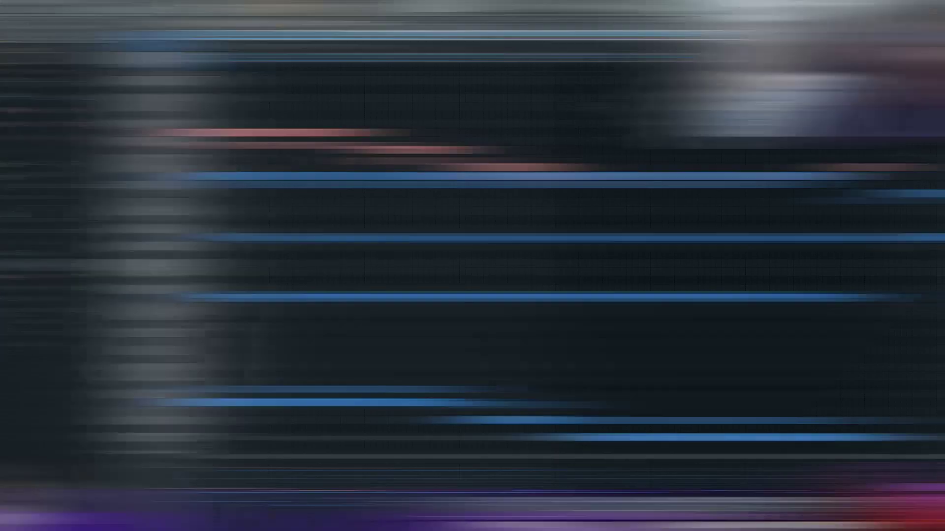
click(208, 0)
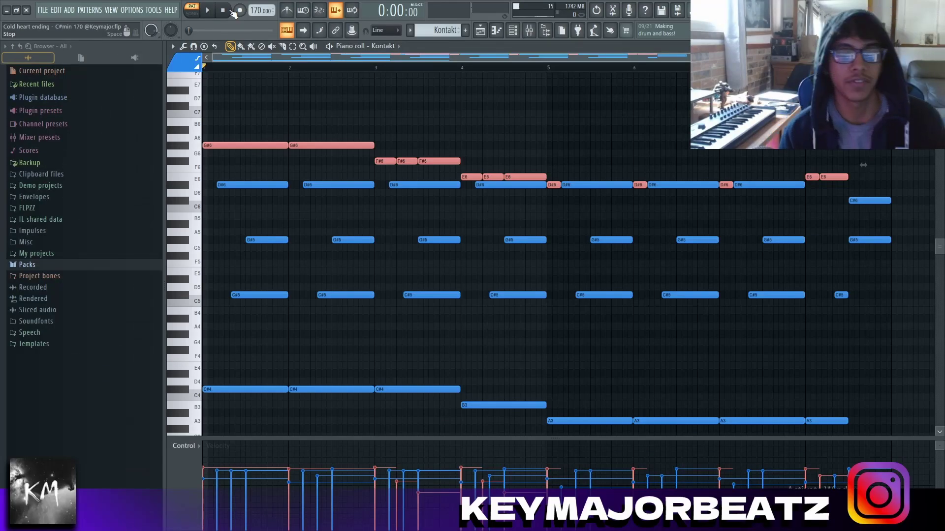
key(ctrl+s)
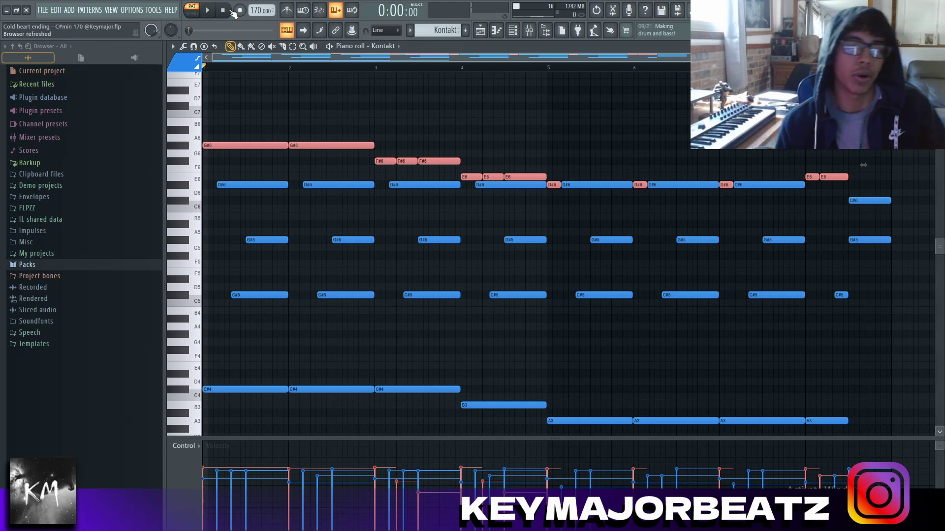
Highlight the F#6 and E6 melody notes in bars 3 and 4 and adjust the velocity lane's height
click(341, 100)
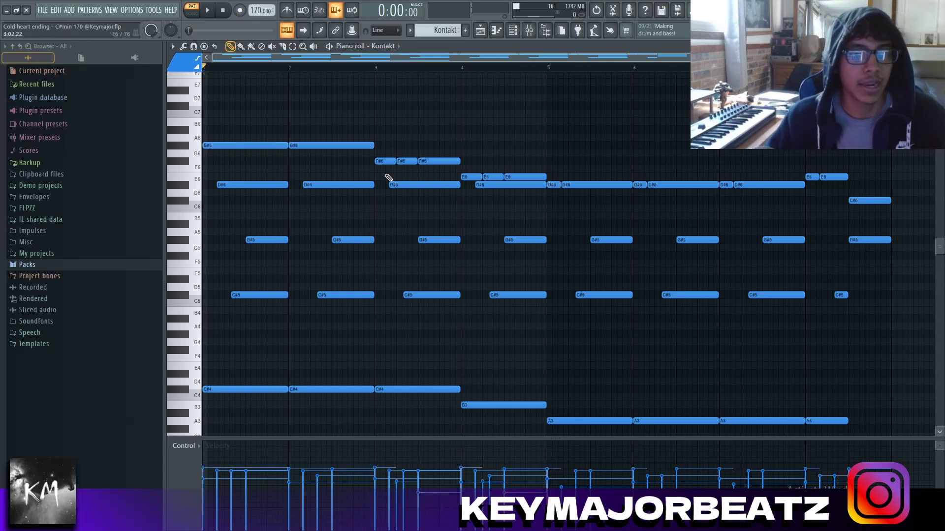
drag(386, 165, 510, 128)
drag(515, 167, 394, 169)
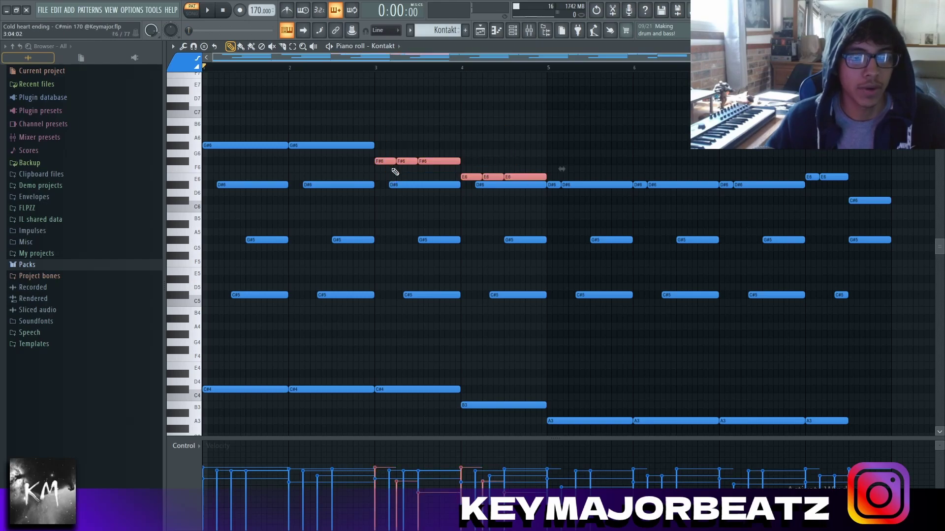
scroll(416, 190, up, 2)
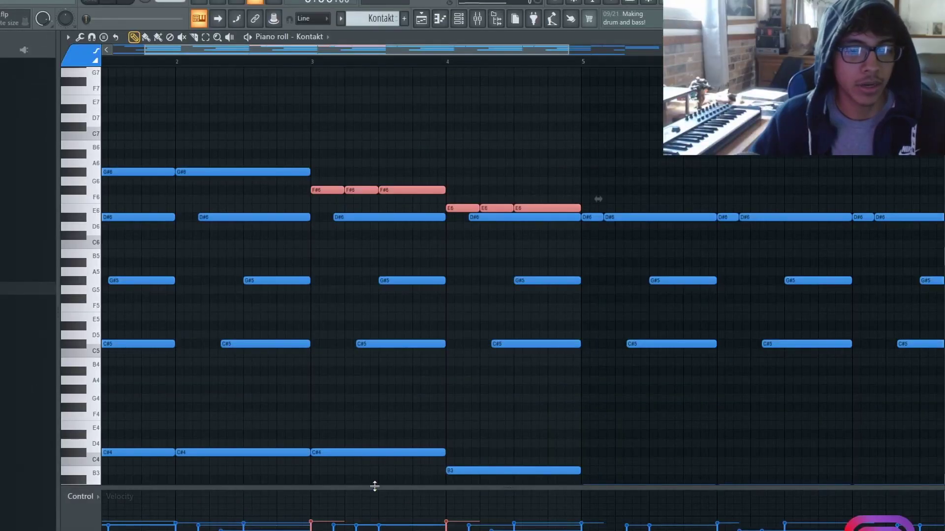
drag(374, 486, 371, 356)
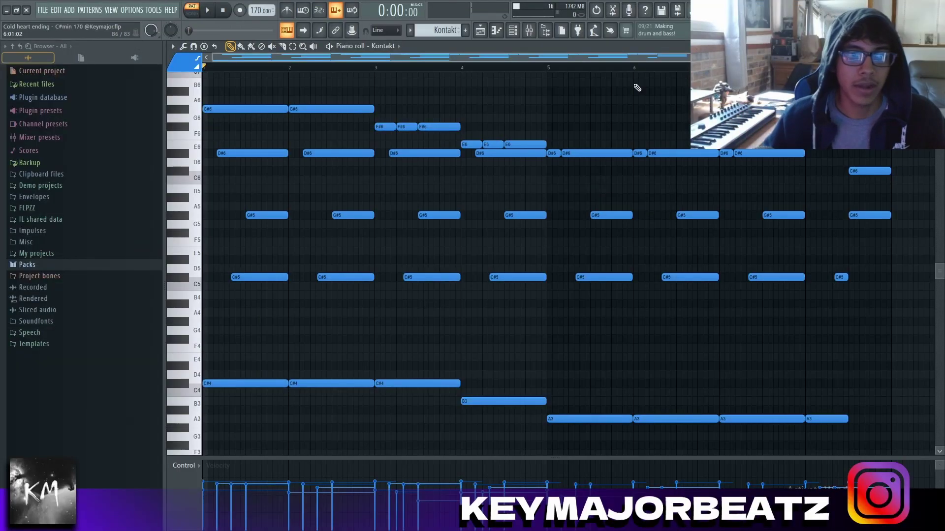
Open the mixer and inspect the Ambience, Fruity parametric EQ 2 and HalfTime effects on Insert 1
key(F9)
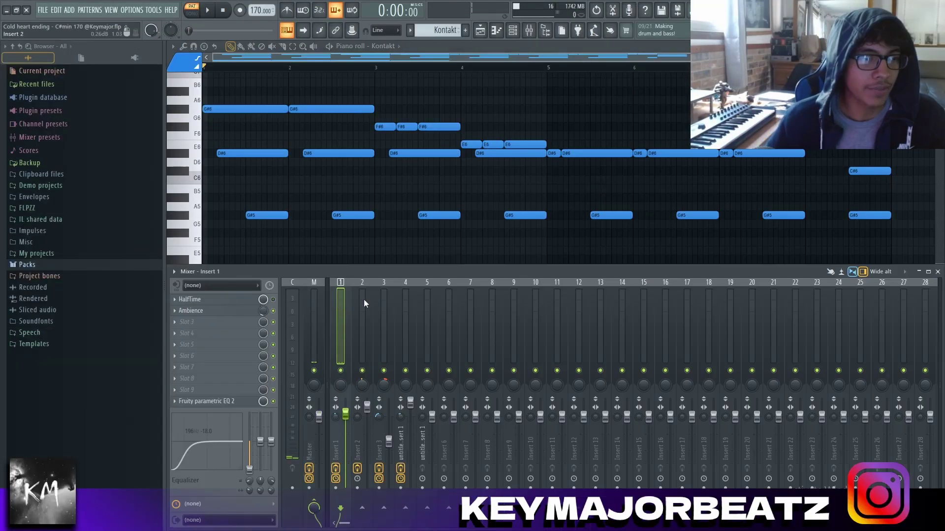
click(250, 315)
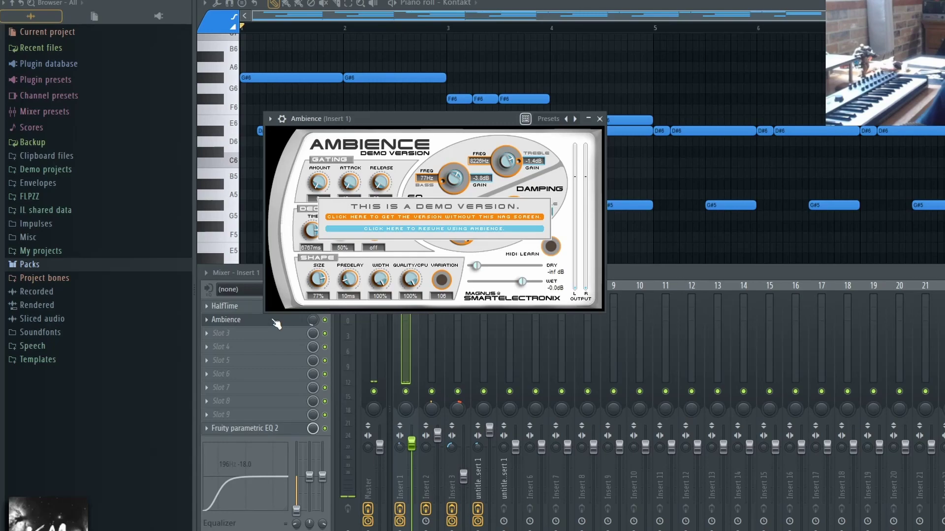
click(275, 321)
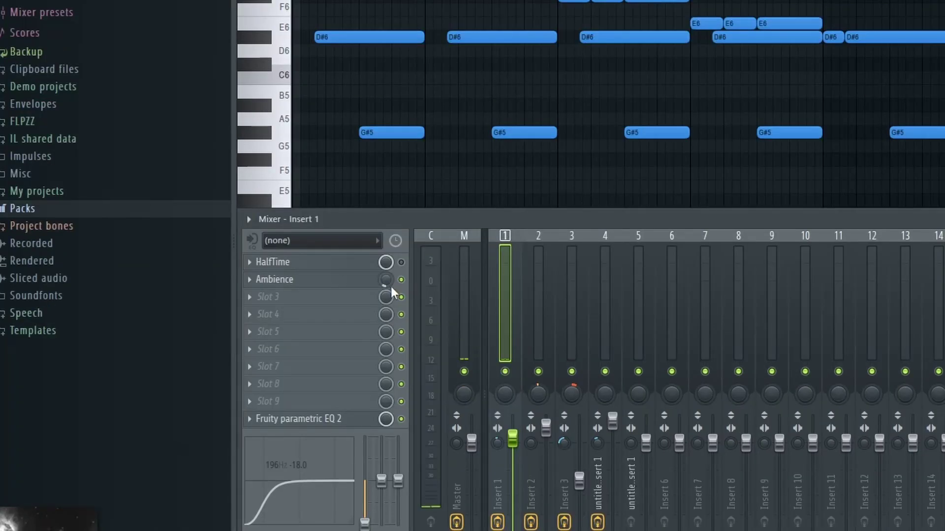
click(371, 421)
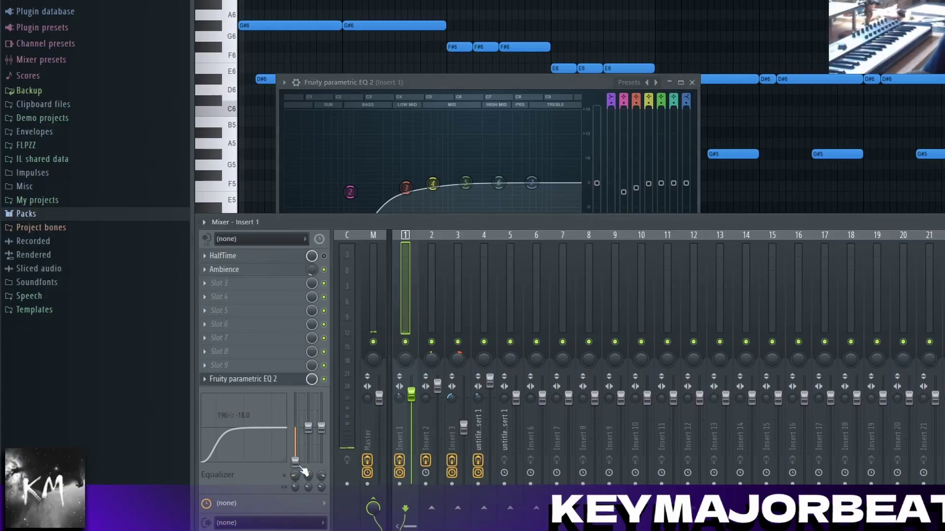
click(241, 256)
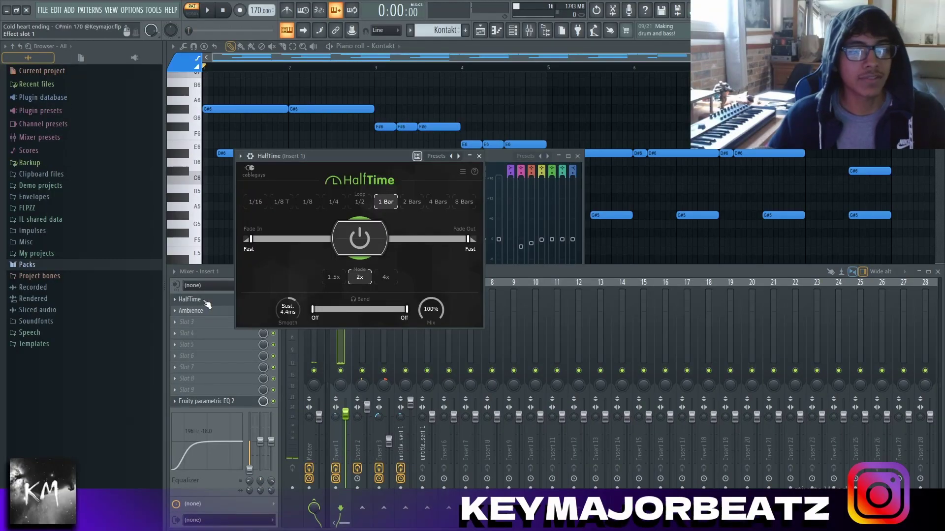
click(206, 302)
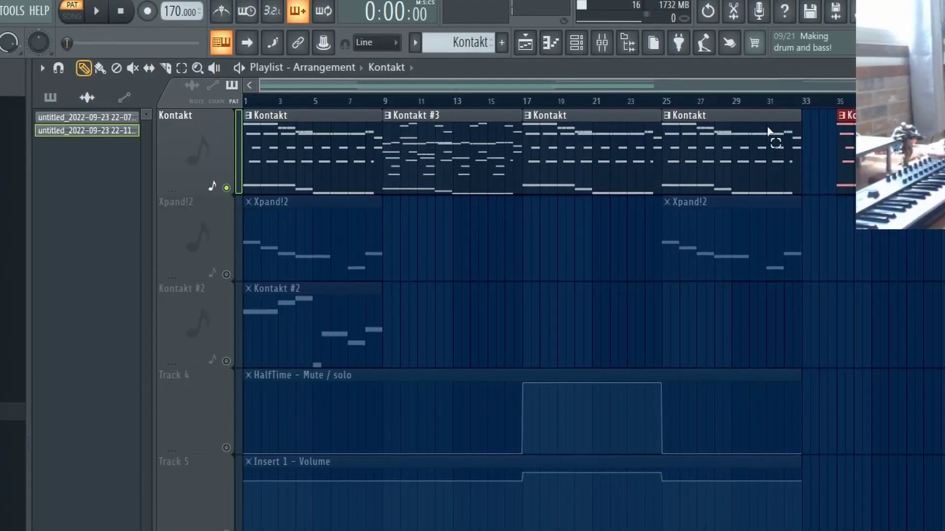
Select the Kontakt #3 clip in the playlist and transpose its selected higher notes down an octave in the piano roll
ctrl+click(419, 148)
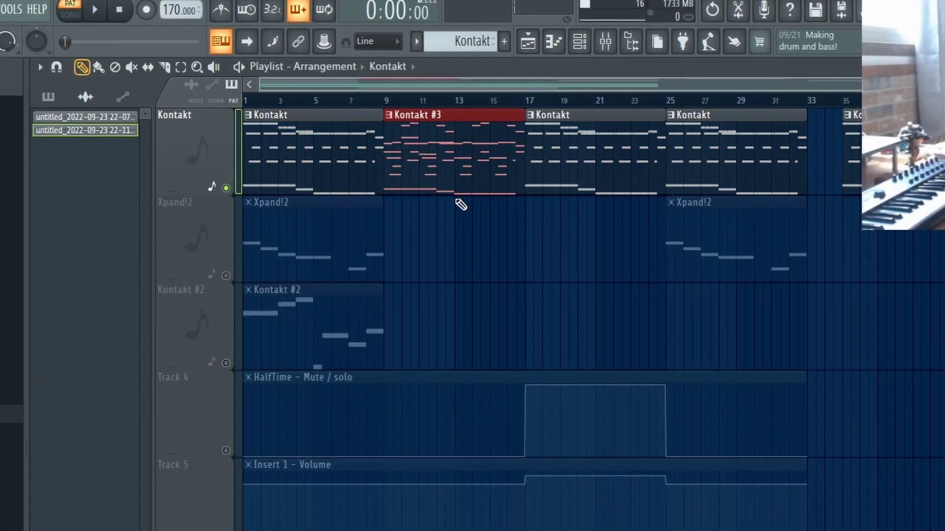
ctrl+click(531, 267)
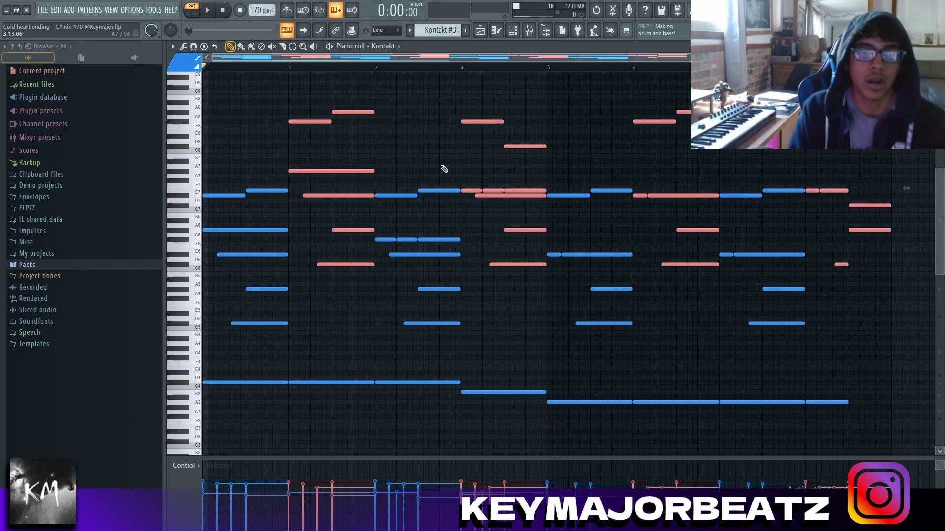
key(ctrl+Down)
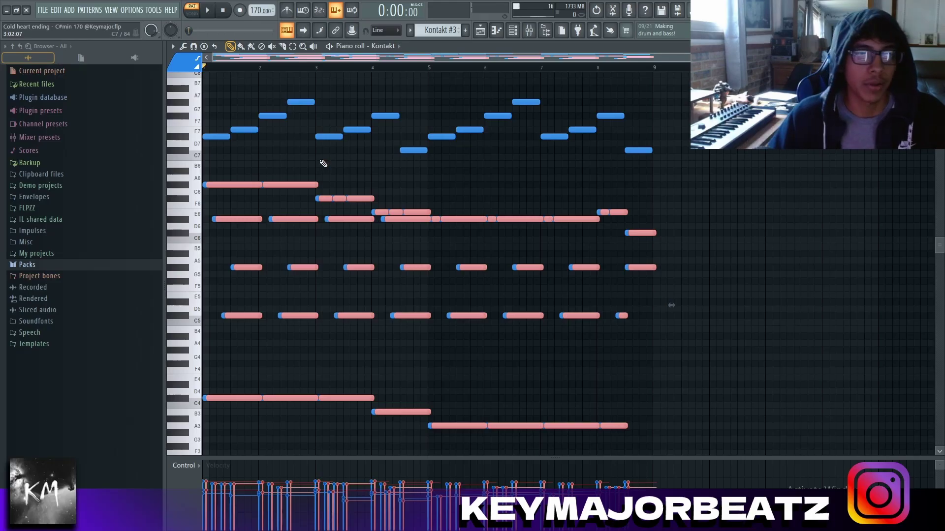
drag(599, 337, 689, 79)
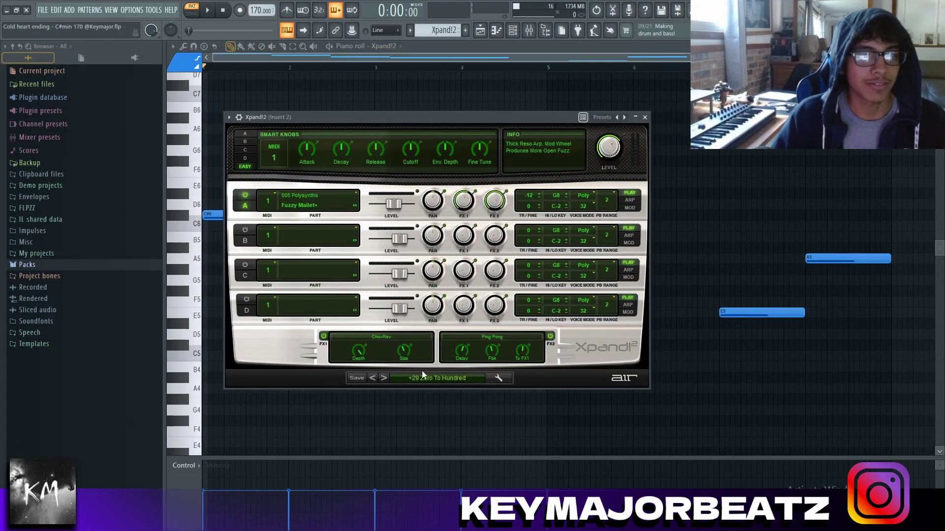
Choose the +29 Zero To Hundred preset from the 10 Simple Arpeggios category in Xpand!2
click(433, 379)
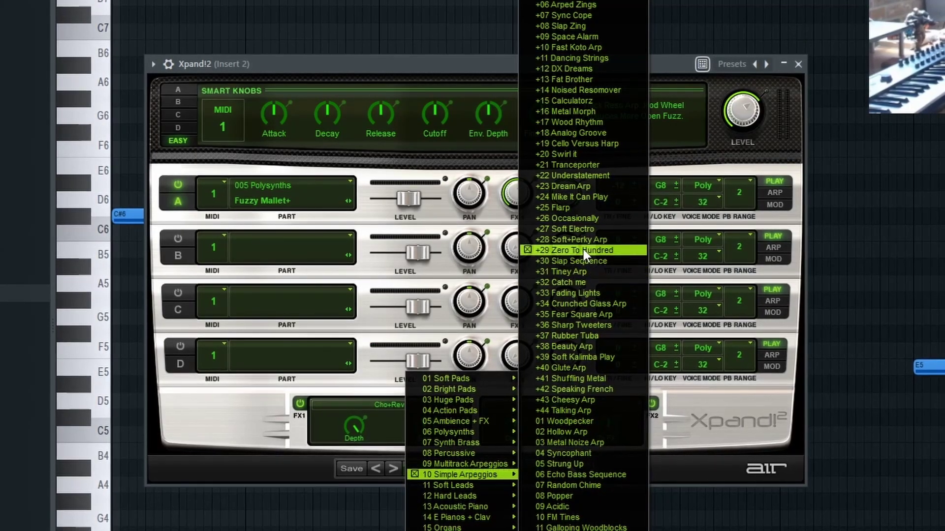
click(587, 253)
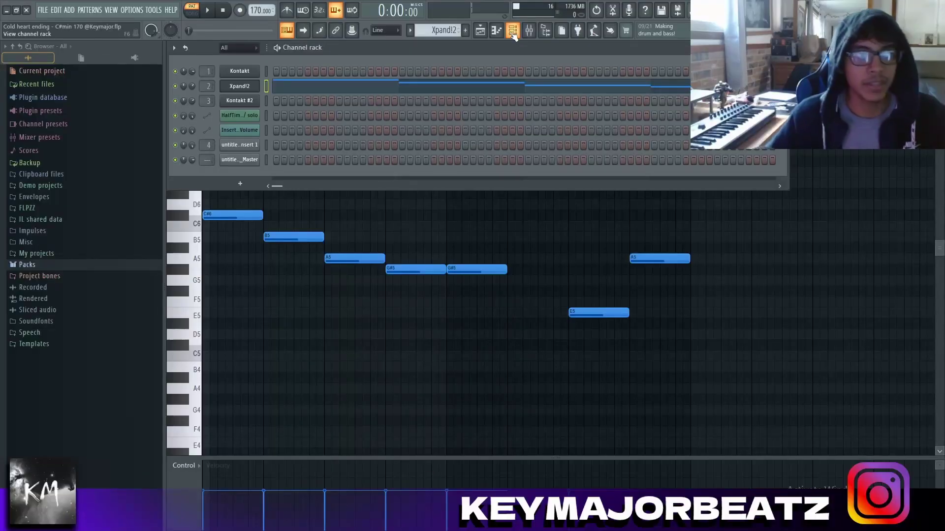
Open the Kontakt #2 channel's piano roll, review its counter-melody notes and clear the note selection
click(513, 35)
click(485, 36)
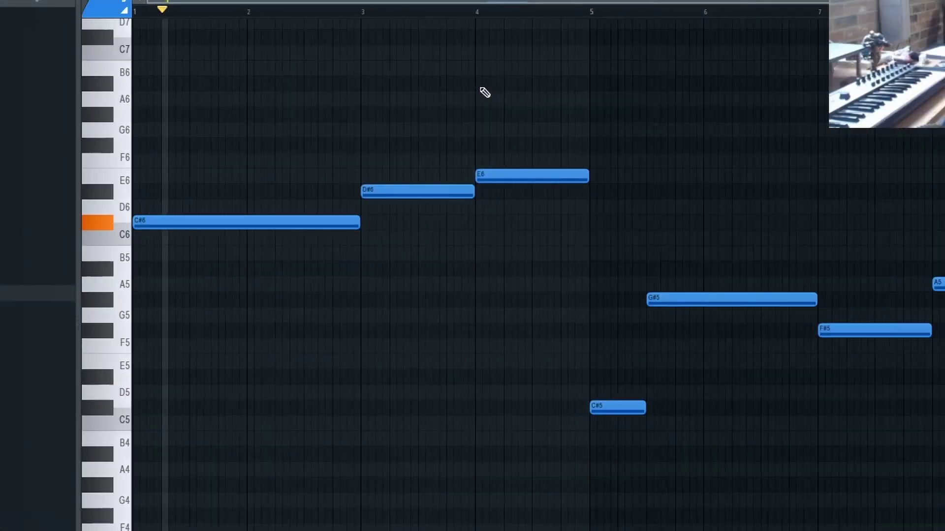
scroll(485, 92, down, 2)
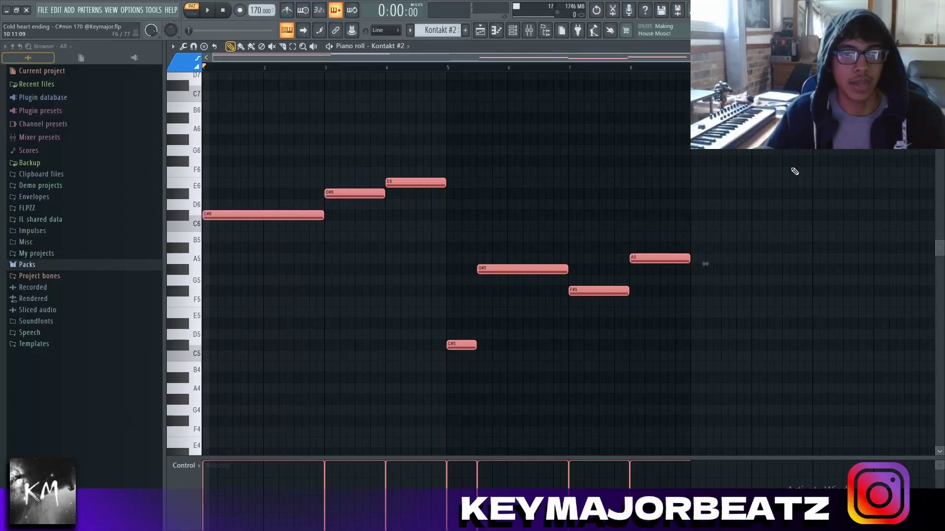
key(ctrl+d)
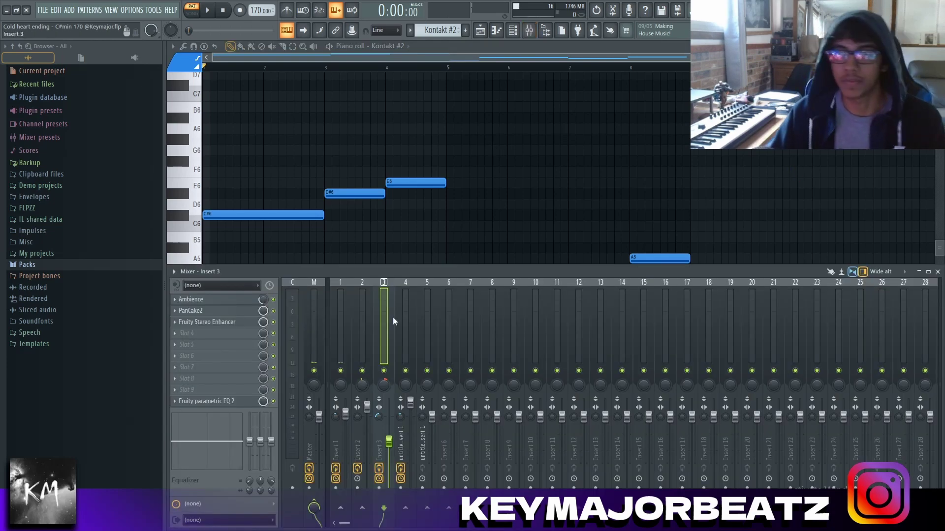
Inspect the Ambience, PanCake2, Fruity Stereo Enhancer and Fruity parametric EQ 2 effects on Insert 3
click(248, 302)
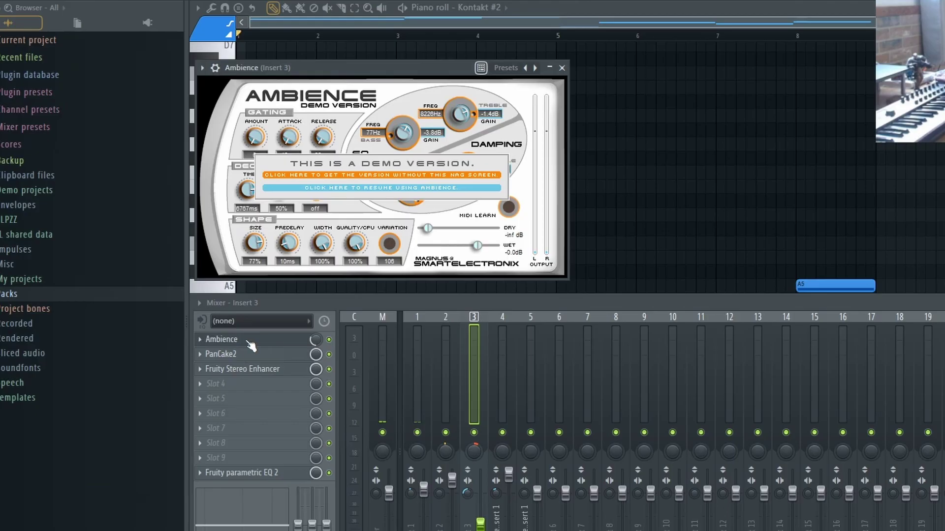
click(257, 302)
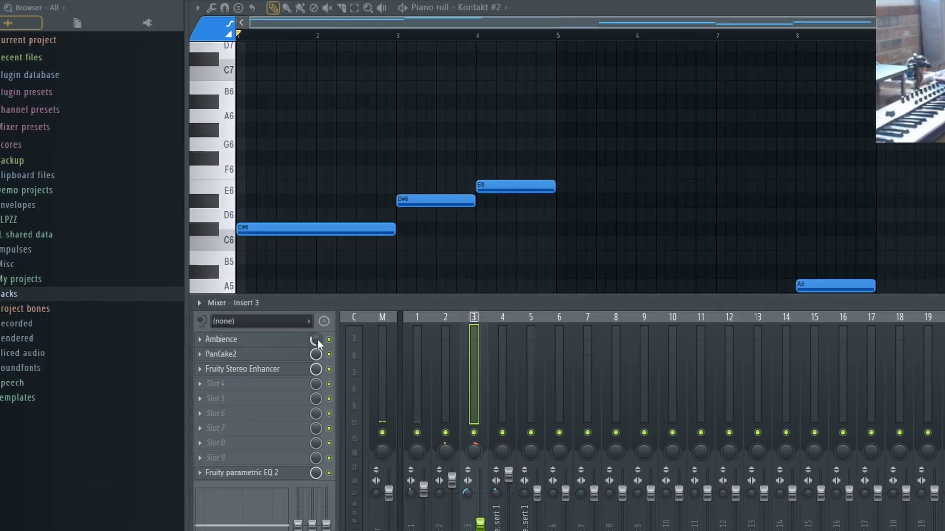
click(271, 355)
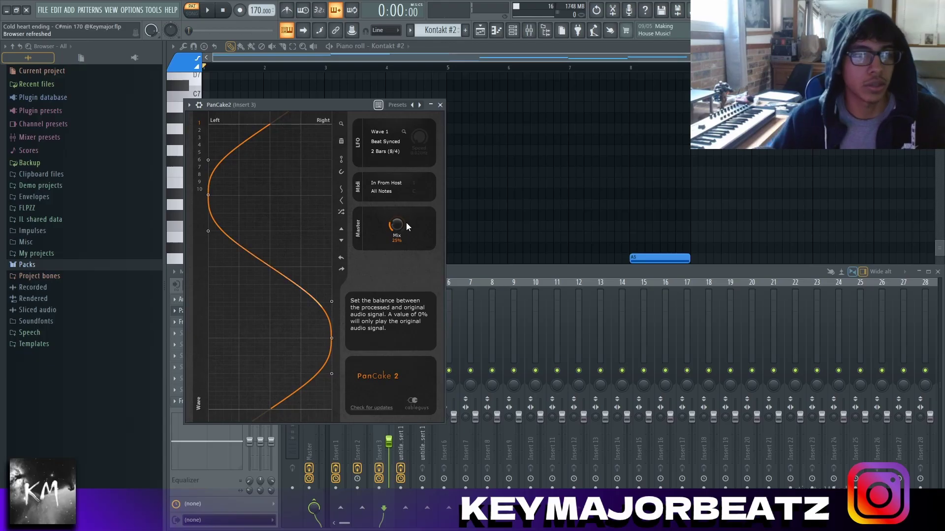
key(Escape)
click(285, 369)
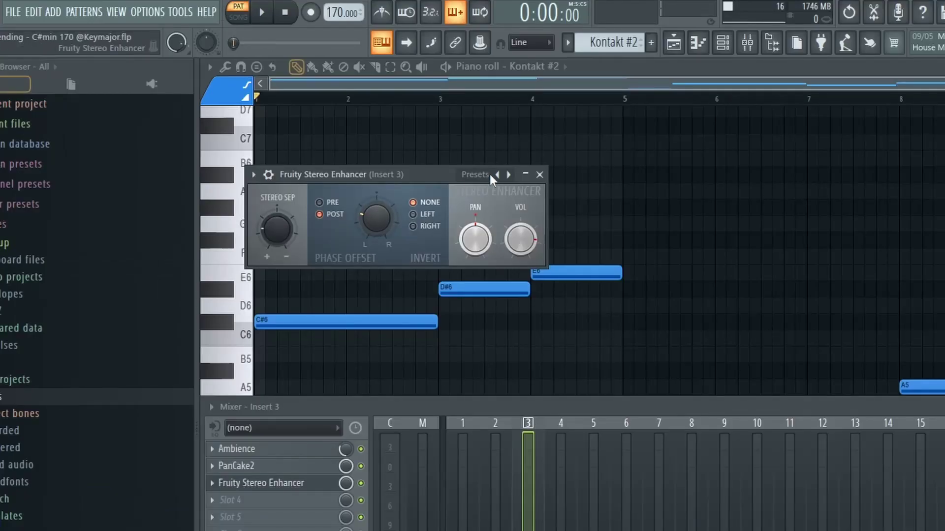
click(489, 174)
click(434, 178)
key(Escape)
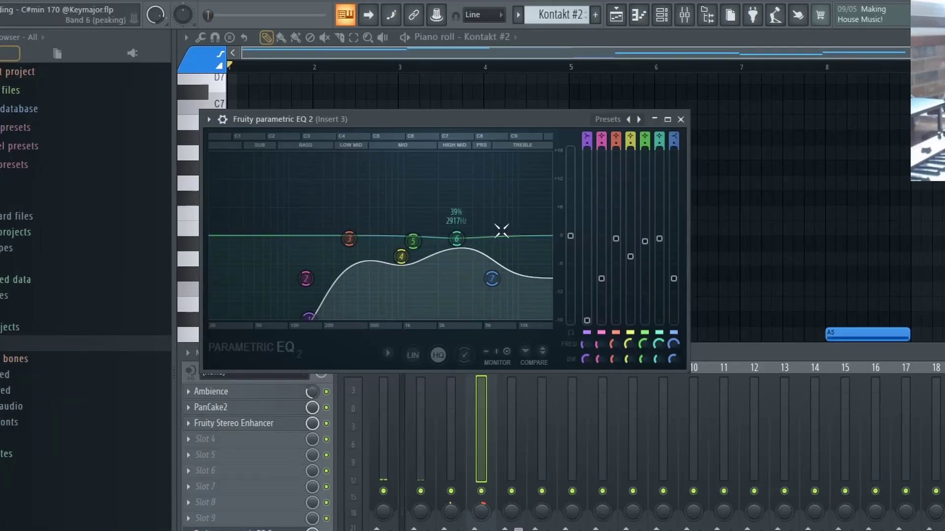
key(Escape)
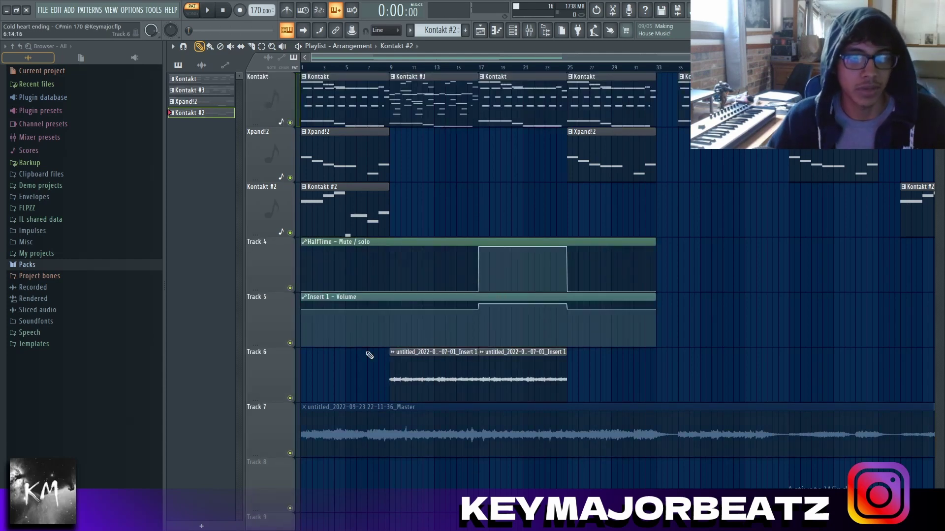
Open the settings of the first audio clip on Track 6 and compare it with Reverse off and on
scroll(347, 374, up, 4)
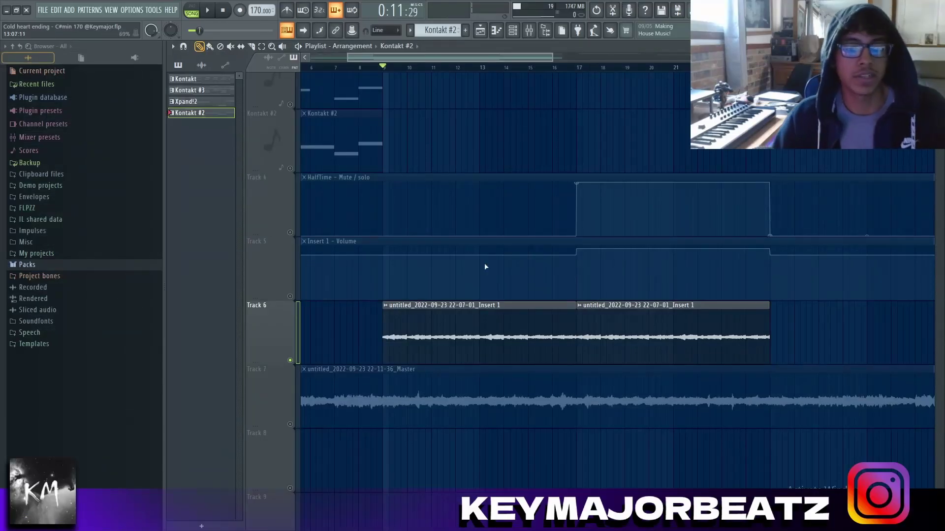
double_click(479, 320)
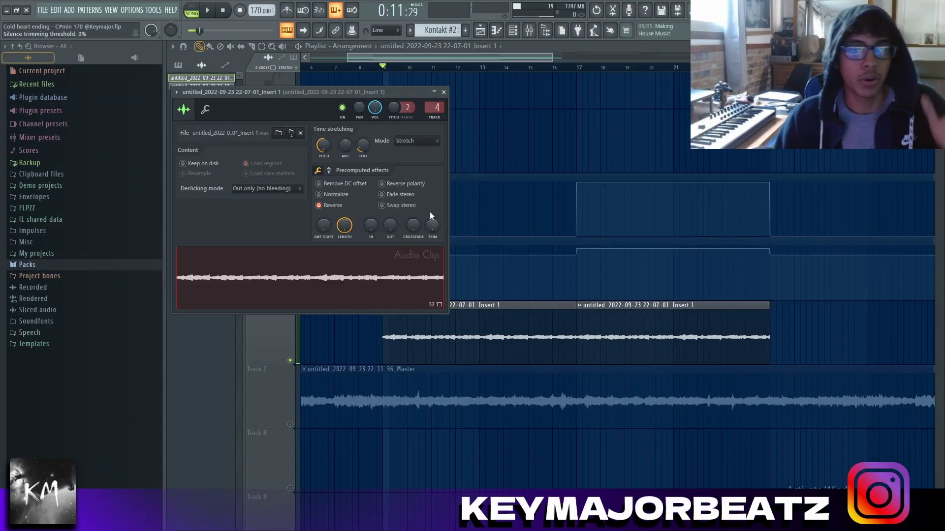
click(329, 207)
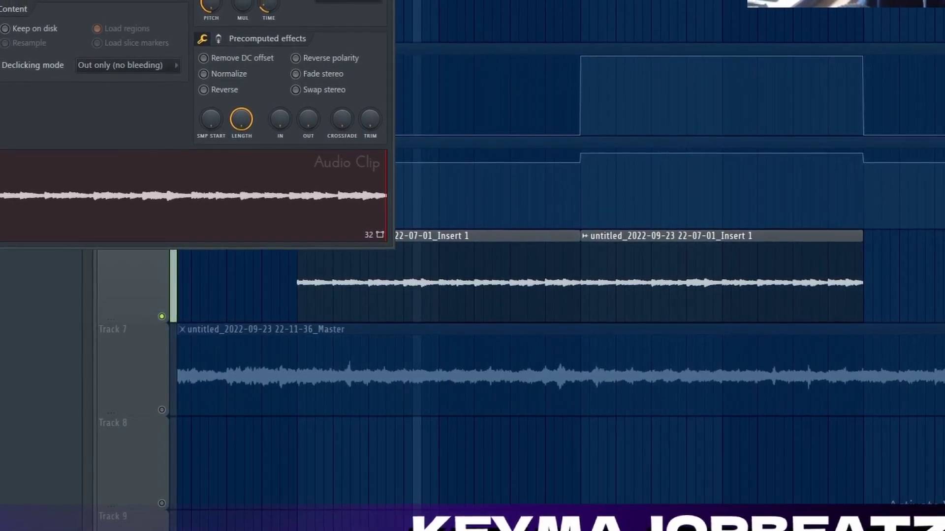
click(205, 91)
key(space)
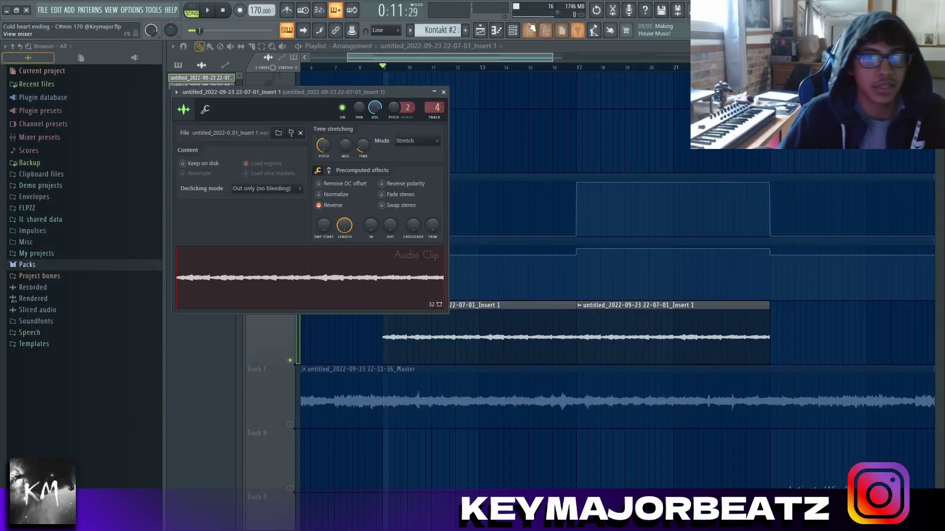
Inspect the Portal, Ambience and Fruity parametric EQ 2 effects on the reversed clip's mixer track
key(F9)
click(202, 298)
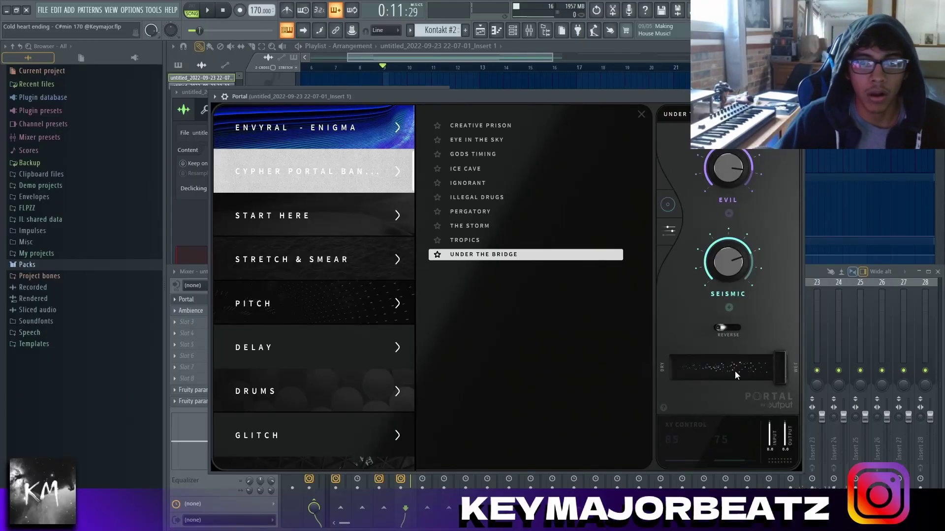
key(Escape)
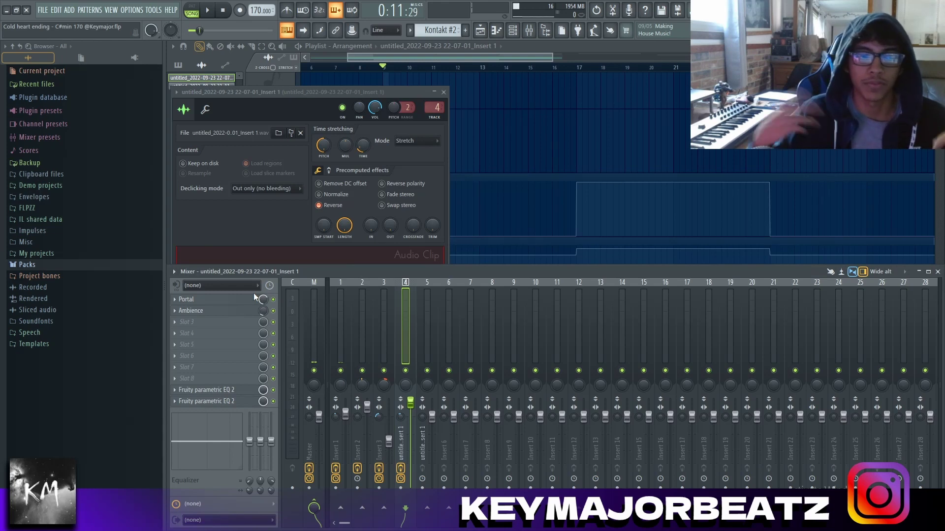
click(232, 311)
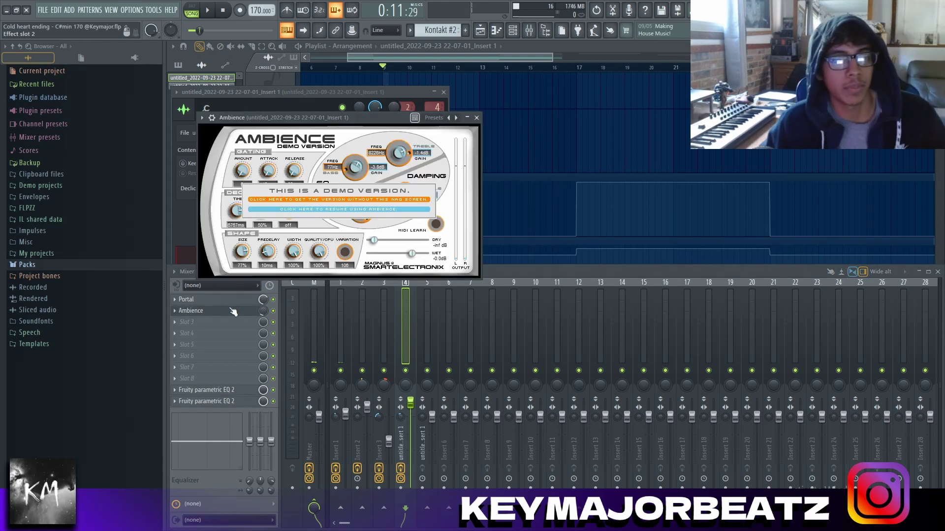
key(Escape)
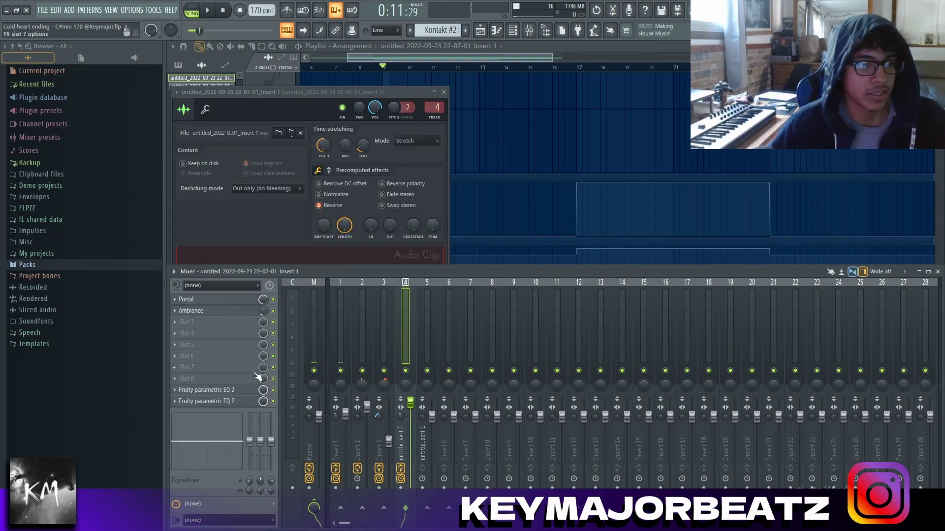
click(234, 392)
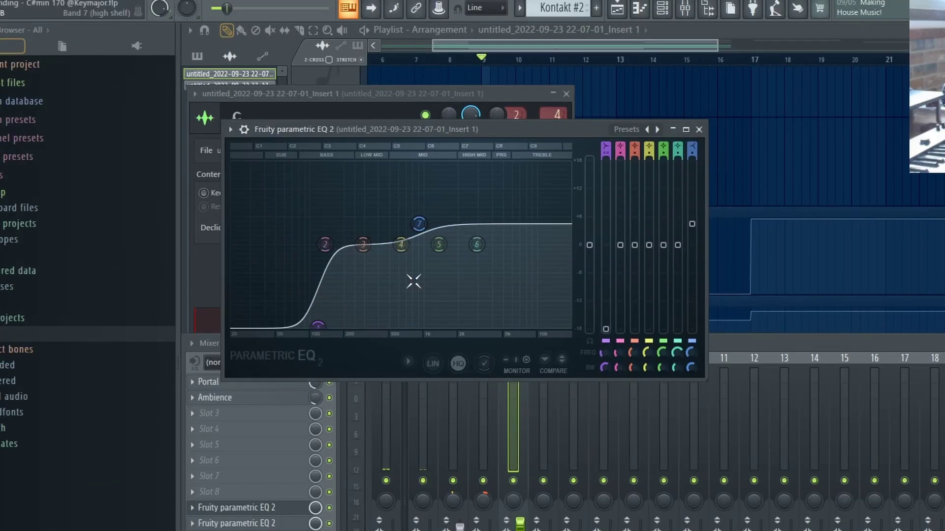
click(231, 523)
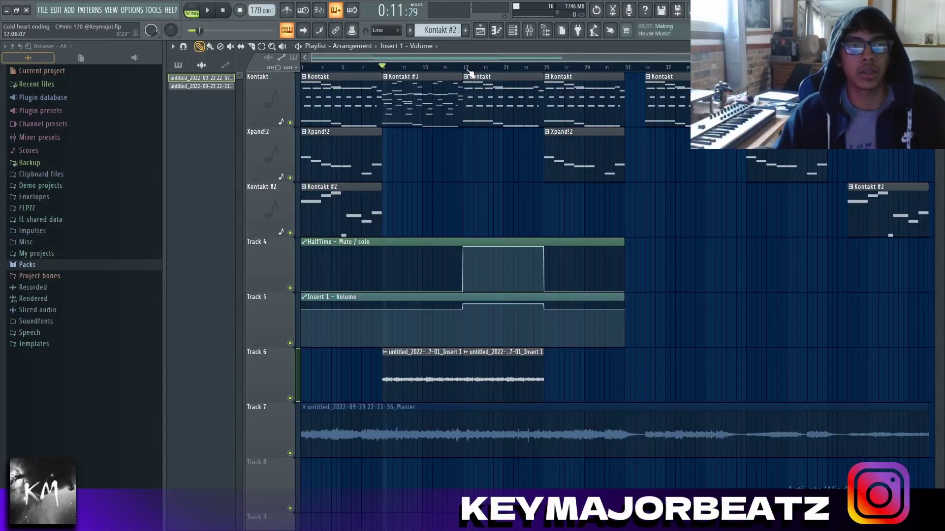
Highlight bars 17 to 25 and the Insert 1 - Volume and HalfTime - Mute / solo automation clips, and clear the selection
double_click(470, 72)
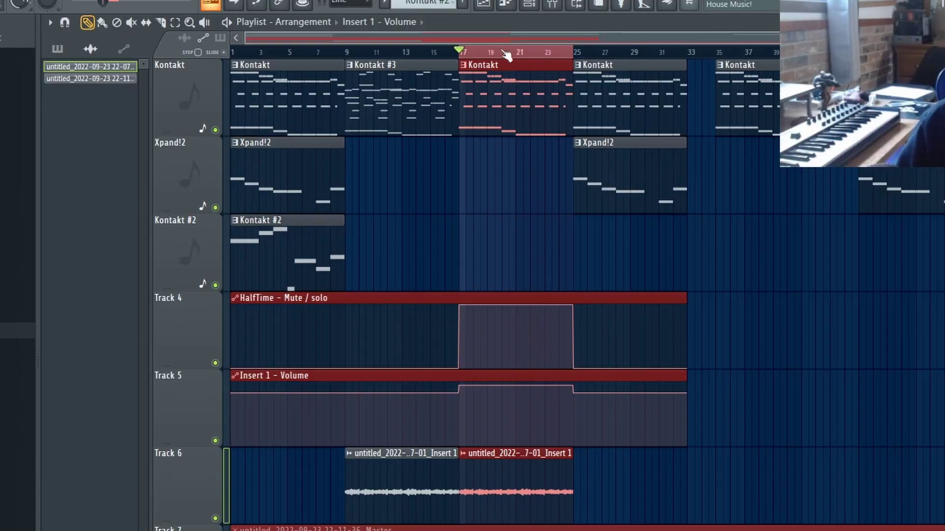
right_click(498, 258)
ctrl+click(499, 298)
right_click(494, 225)
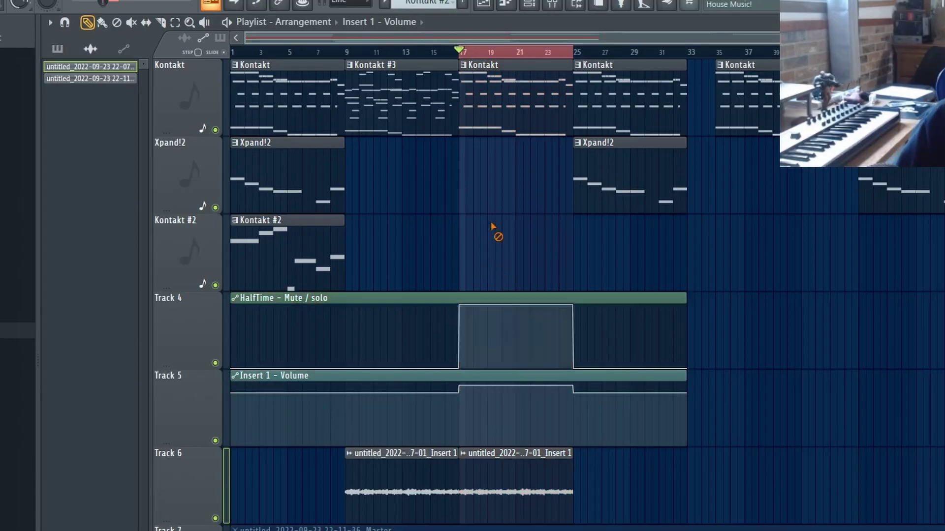
ctrl+click(366, 377)
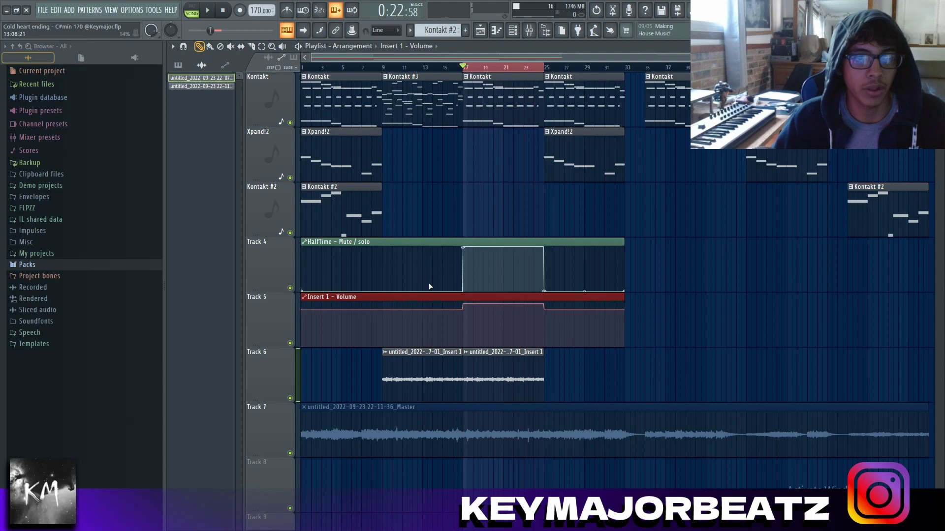
ctrl+click(481, 241)
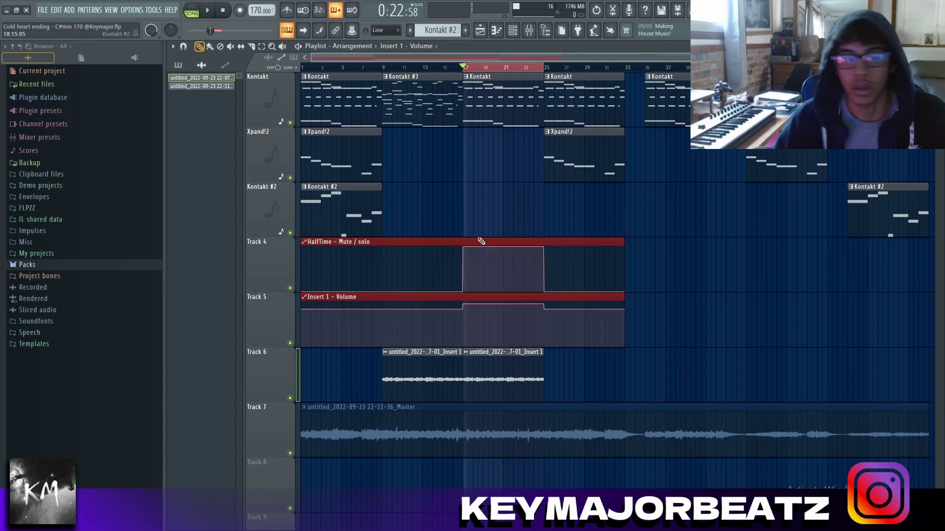
click(676, 298)
Inspect the Fruity parametric EQ 2 and Fruity Limiter on the Master track, and close the Master recording's clip settings
key(F9)
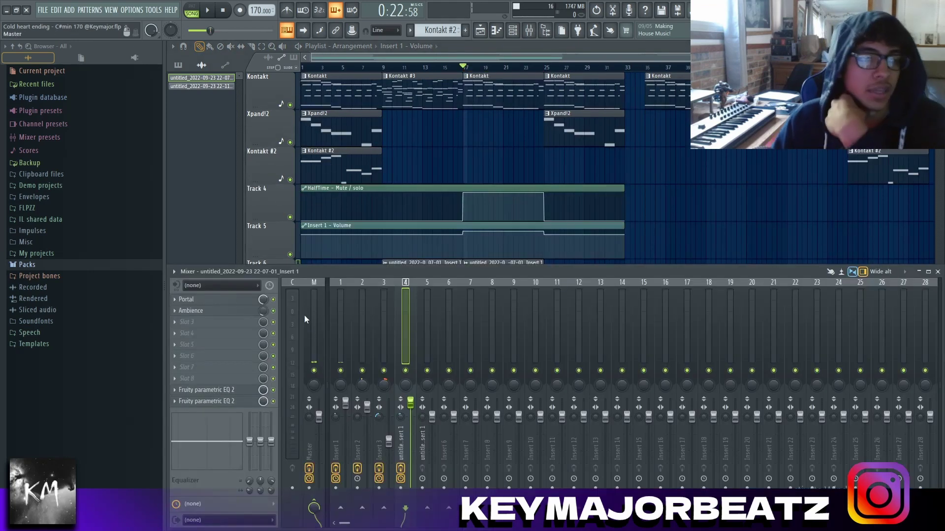
click(306, 319)
click(224, 302)
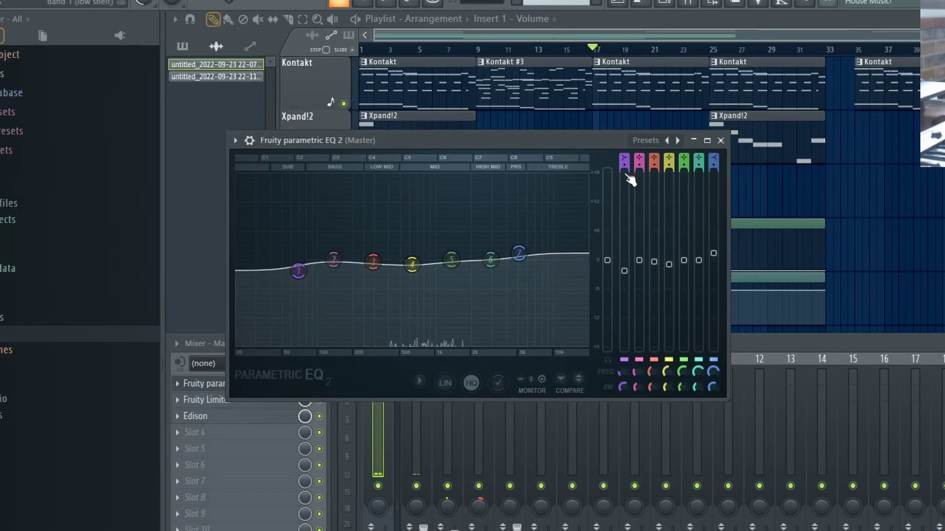
click(721, 141)
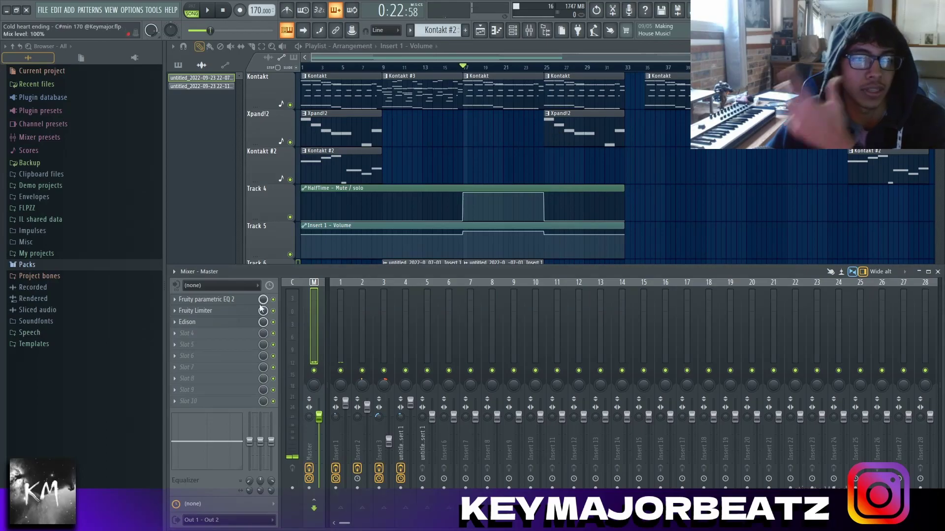
click(204, 400)
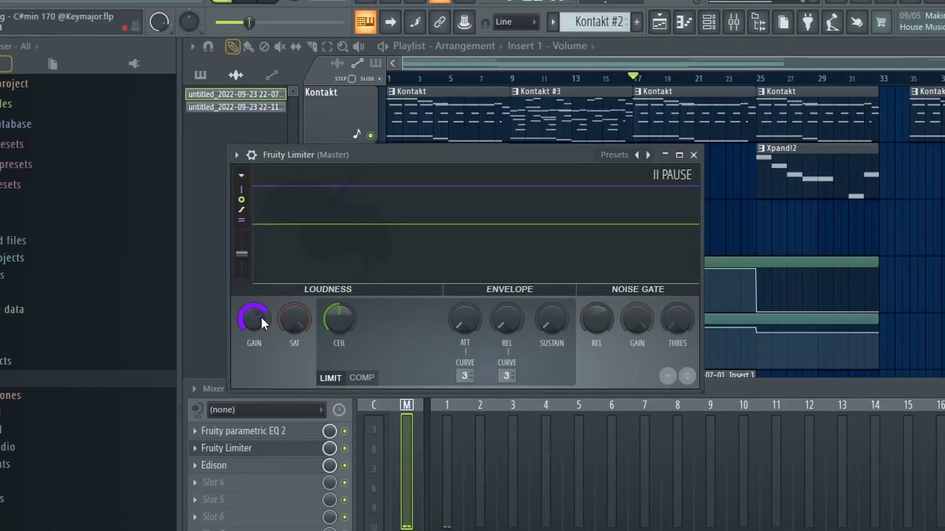
click(694, 156)
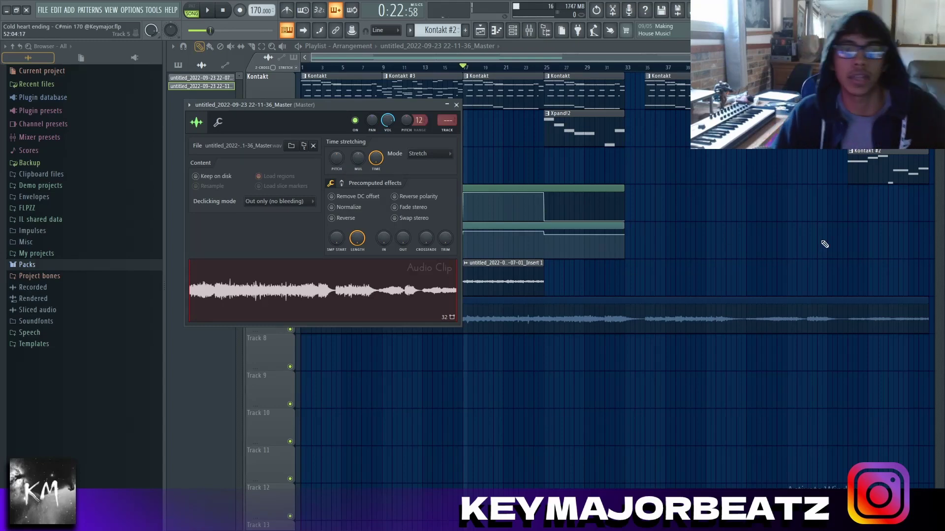
key(Escape)
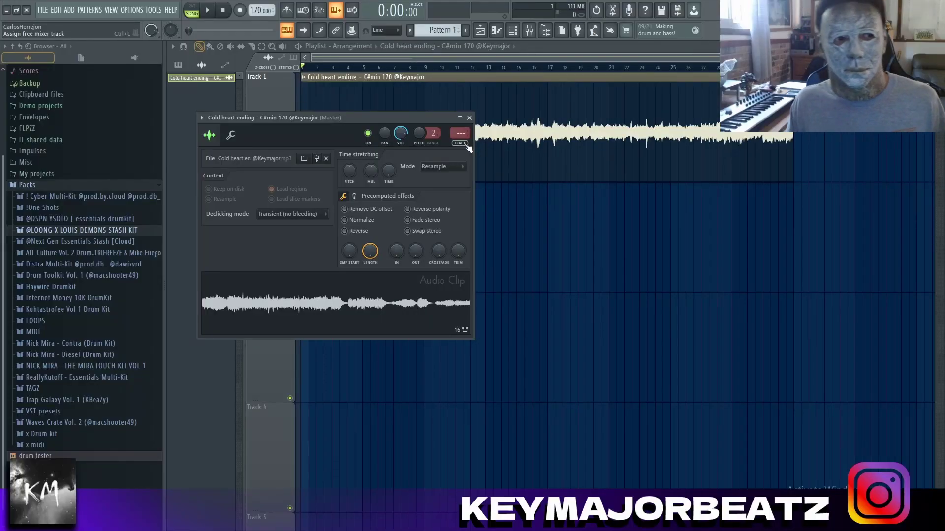
Assign the Cold heart ending clip to a free mixer track and lower the middle band of that track's equalizer
click(465, 137)
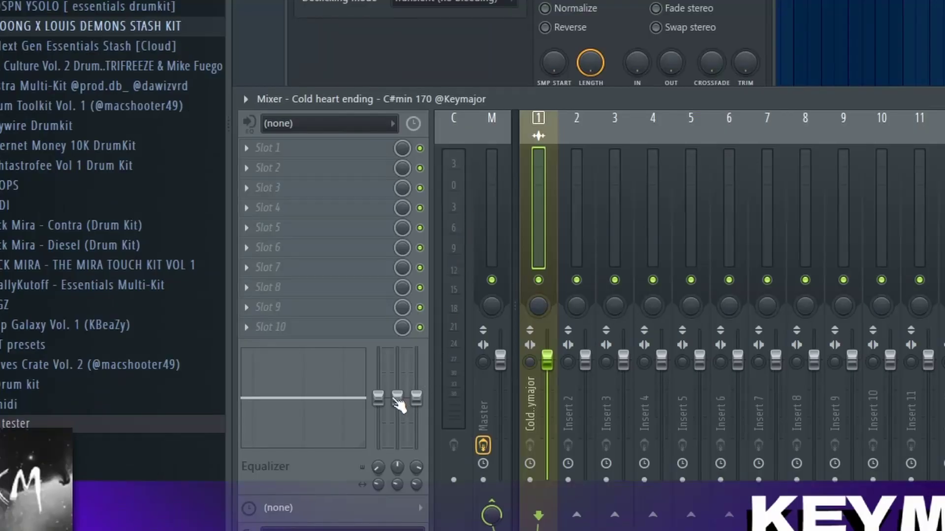
drag(397, 399, 396, 418)
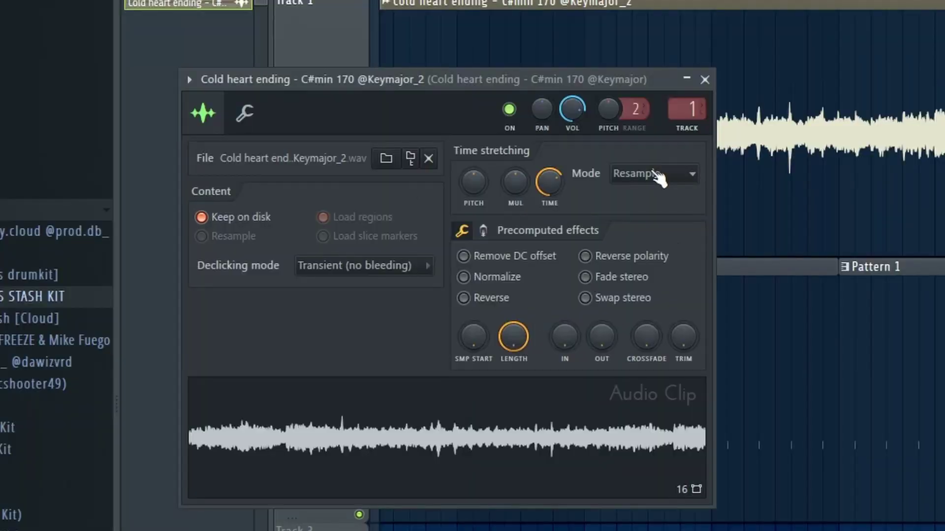
Set the Cold heart ending clip's time-stretching mode to Stretch, reverse the audio and play it
click(660, 177)
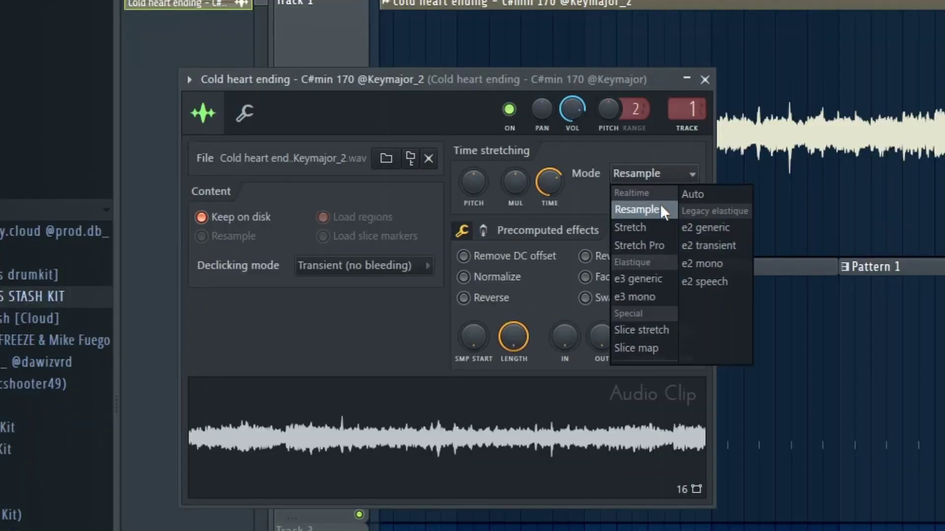
click(657, 227)
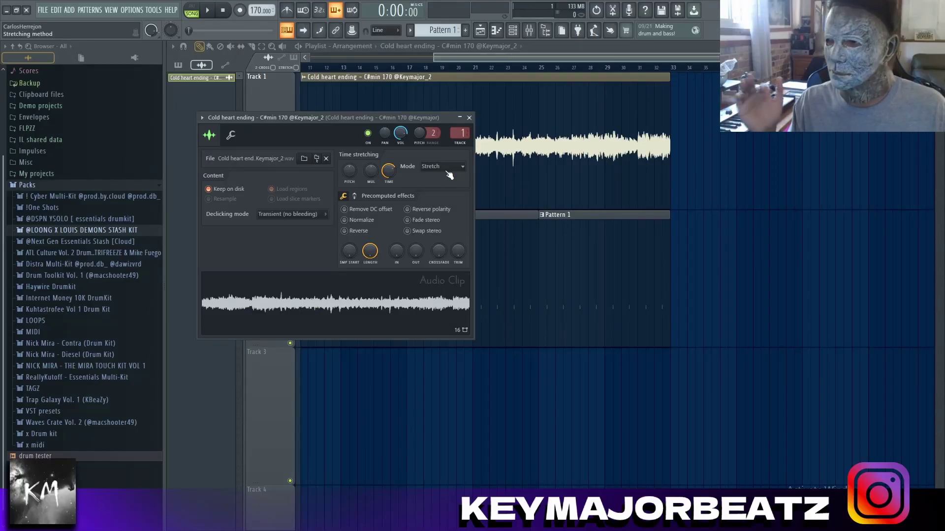
click(370, 233)
key(space)
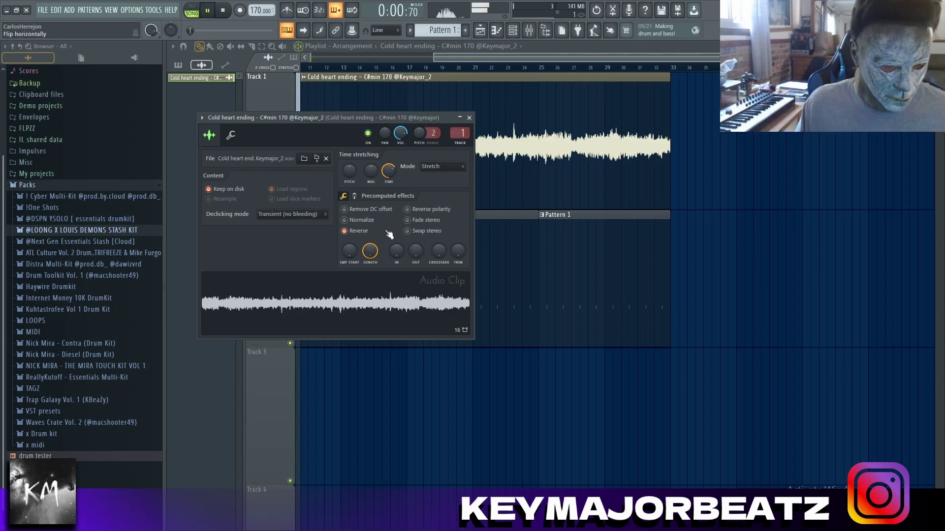
Lower the Cold heart ending clip's time-stretching pitch slightly, audition it and close the clip settings
key(Escape)
scroll(531, 209, down, 3)
double_click(443, 175)
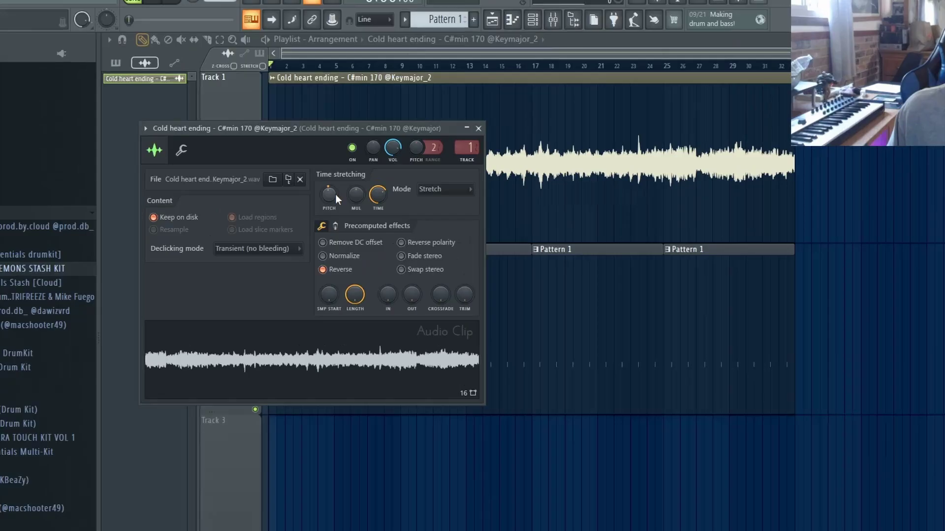
drag(353, 170, 353, 175)
key(space)
key(space)
key(Escape)
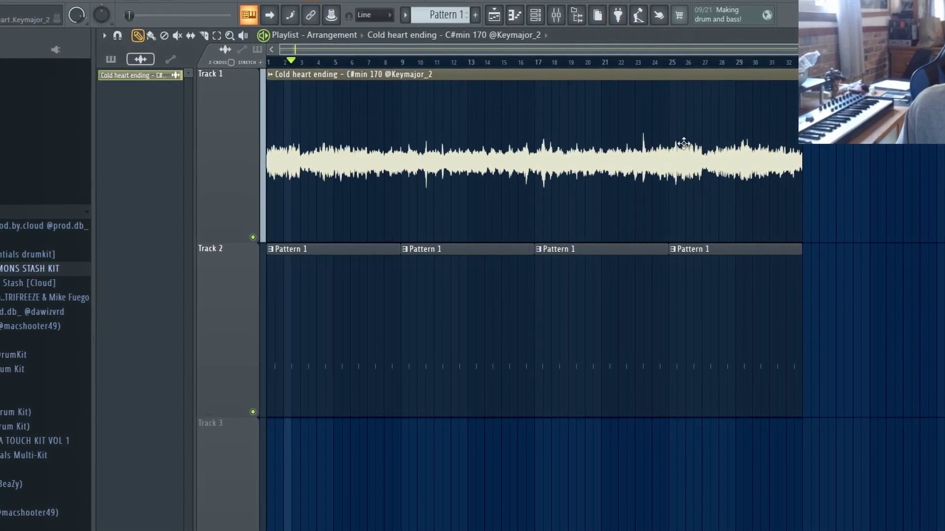
Stretch the Cold heart ending clip on Track 1 to end at bar 17 and lower the project tempo to 148 BPM
drag(801, 129, 534, 126)
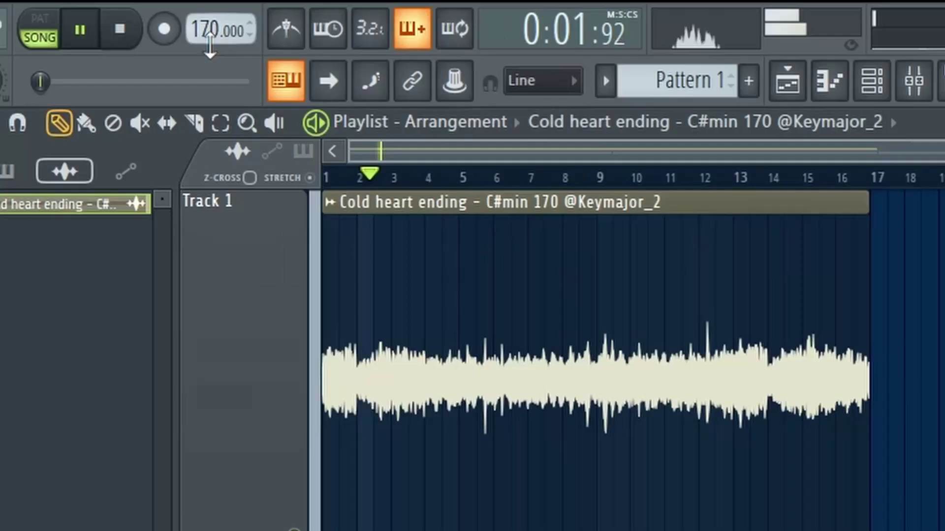
drag(210, 43, 210, 65)
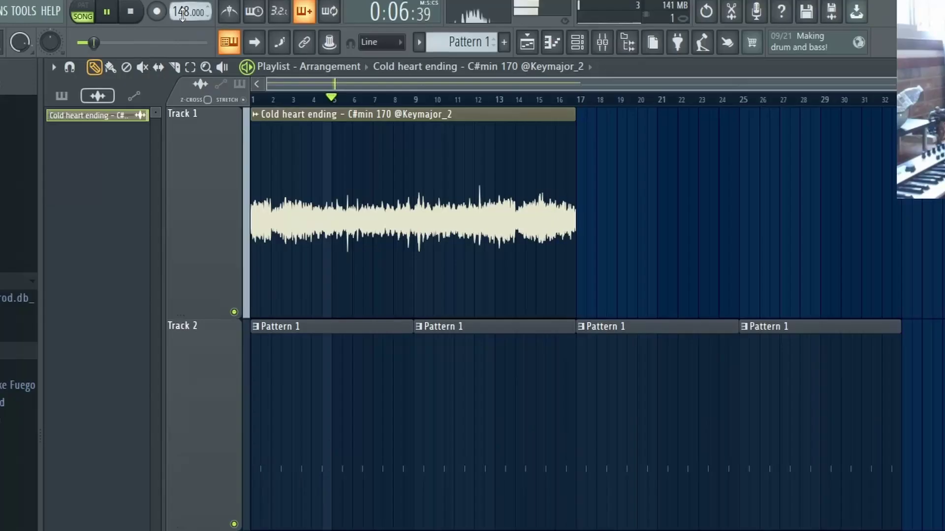
Lower the project tempo to 138 BPM
scroll(182, 15, down, 10)
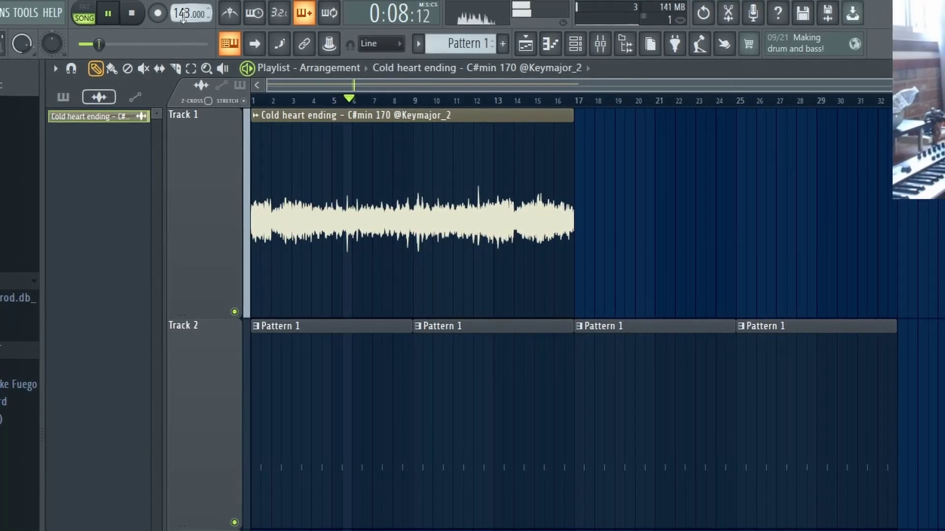
click(232, 19)
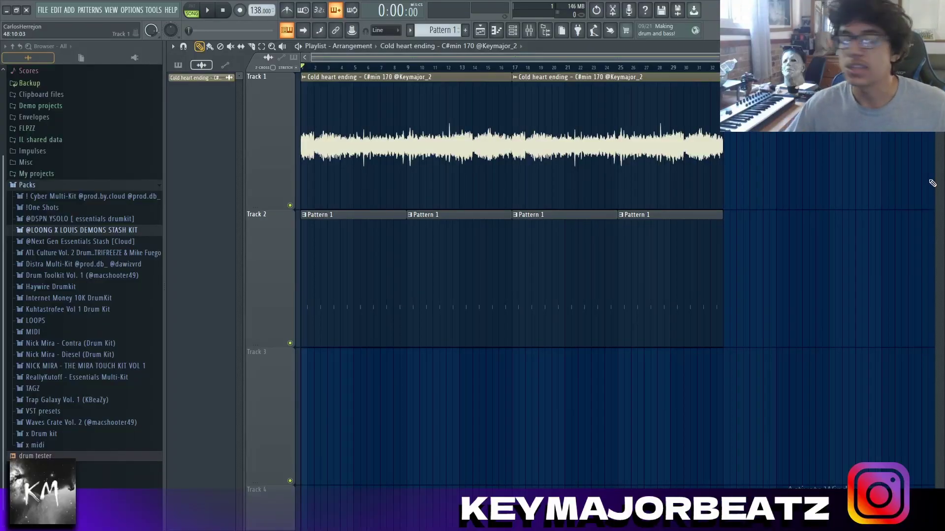
Check the Cold heart ending clip's time-stretching modes and compress the clip on Track 1 to about half its length
double_click(628, 157)
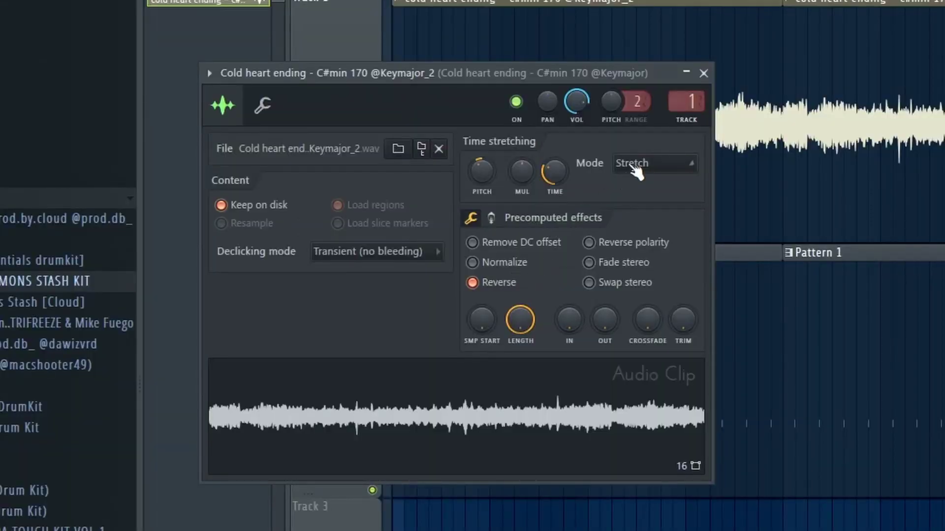
click(644, 170)
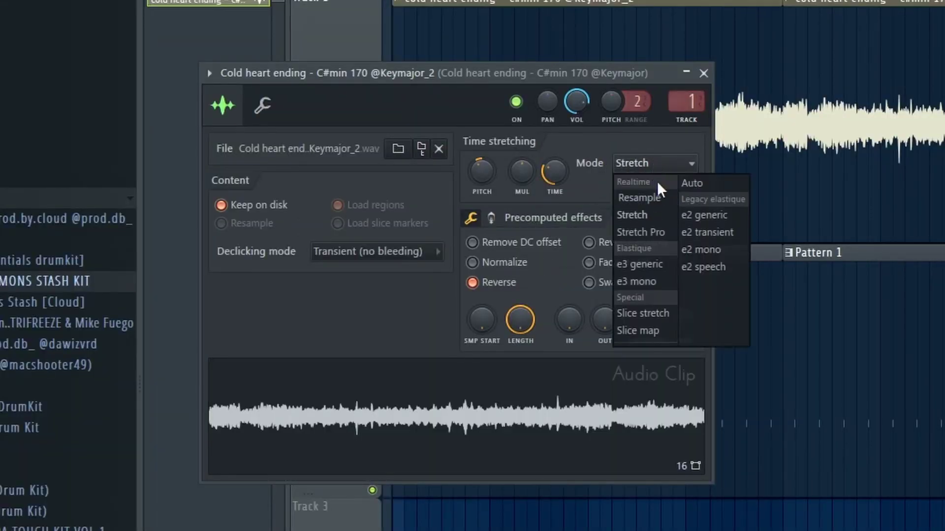
click(671, 133)
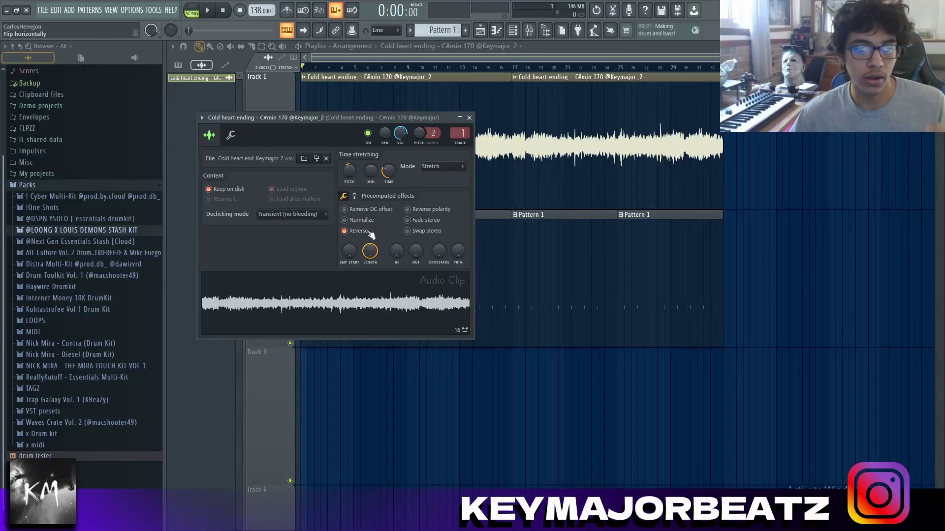
click(469, 118)
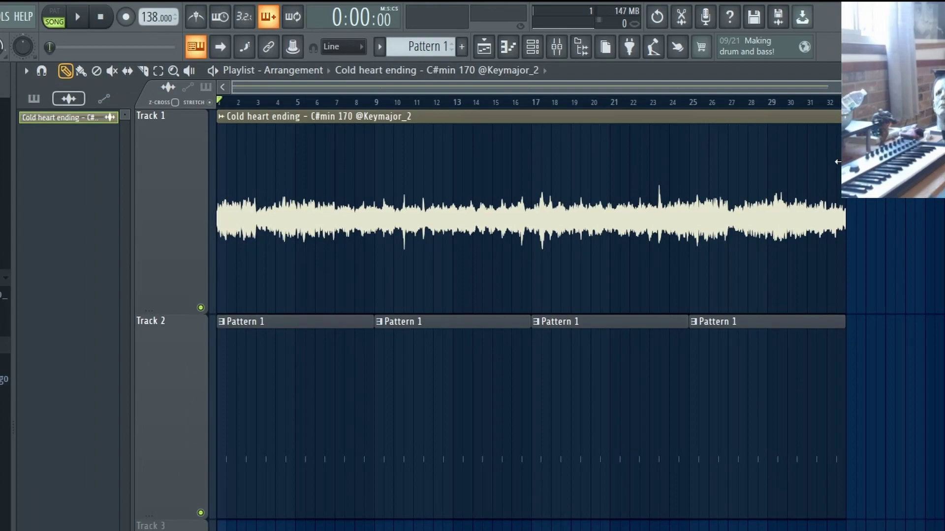
drag(838, 161, 552, 163)
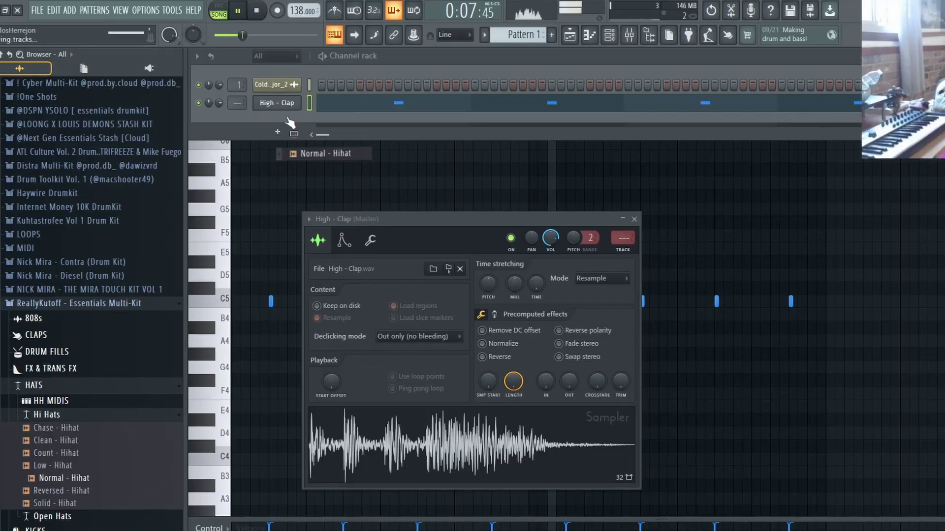
Add the Normal - Hihat sample as a new channel and fill its pattern every 2 steps
drag(291, 128, 275, 113)
right_click(251, 97)
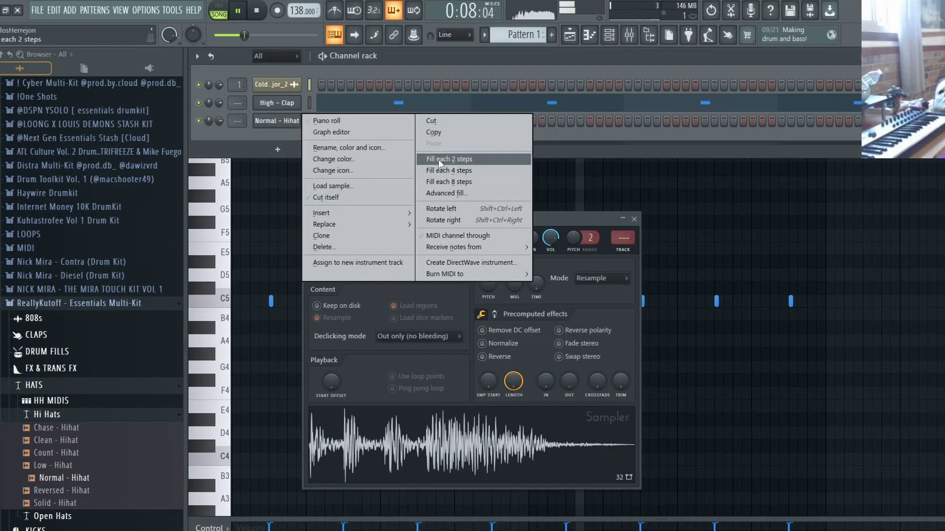
click(428, 131)
click(289, 110)
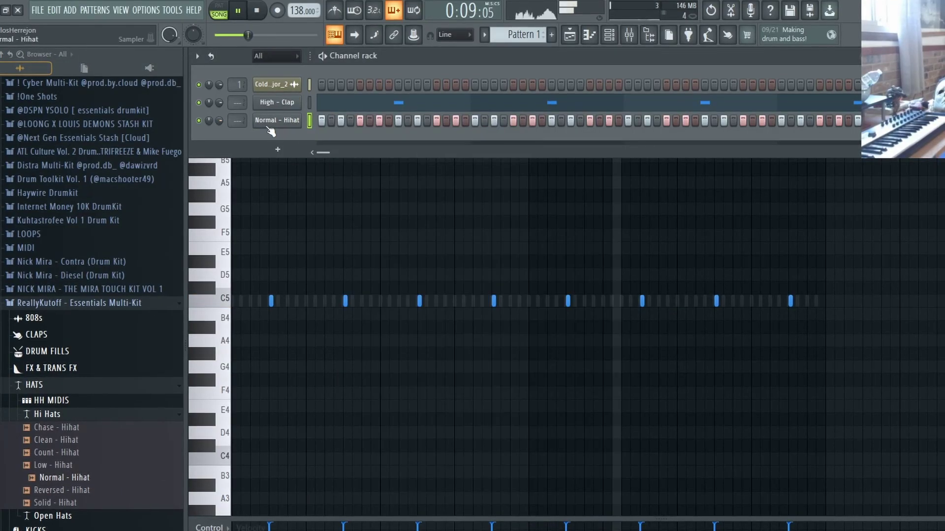
click(571, 35)
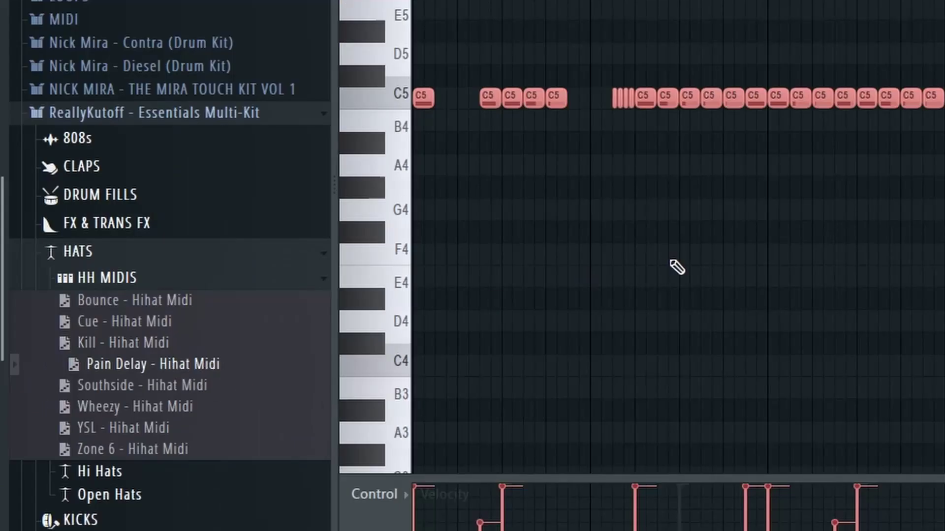
Select four consecutive C5 notes in the hi-hat MIDI pattern and give them varied velocities
key(ctrl+a)
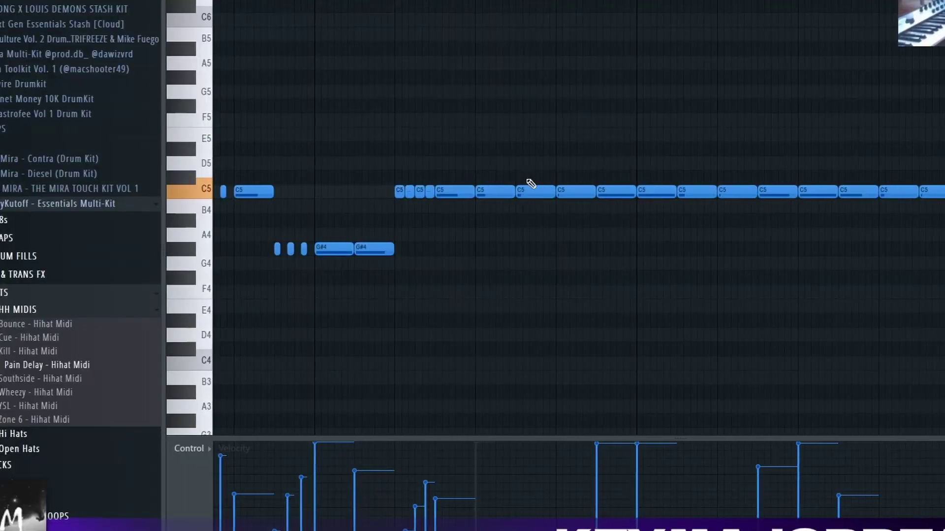
ctrl+click(524, 190)
drag(503, 215, 592, 174)
mouse_move(468, 458)
mouse_down()
mouse_move(496, 494)
mouse_move(542, 489)
mouse_move(576, 463)
mouse_up()
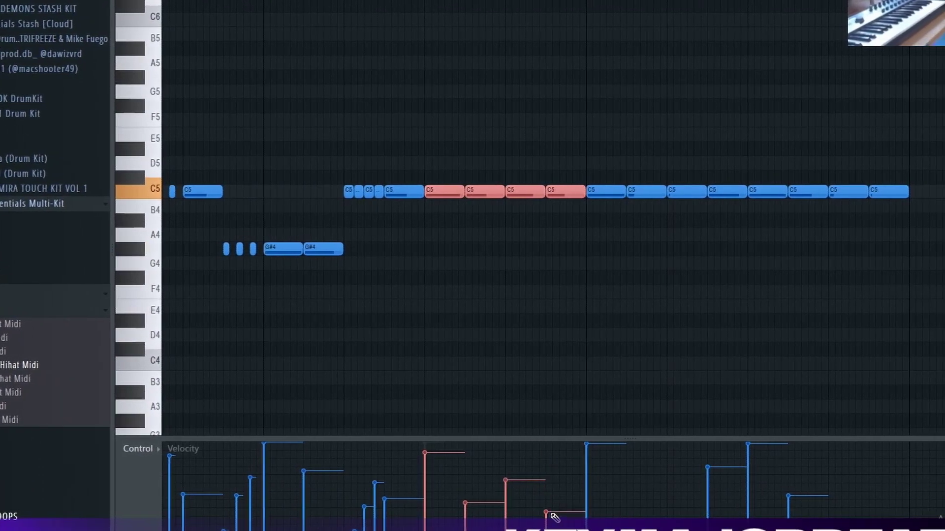
Duplicate the whole two-bar hi-hat pattern three times to fill eight bars
scroll(522, 372, down, 4)
scroll(428, 231, down, 3)
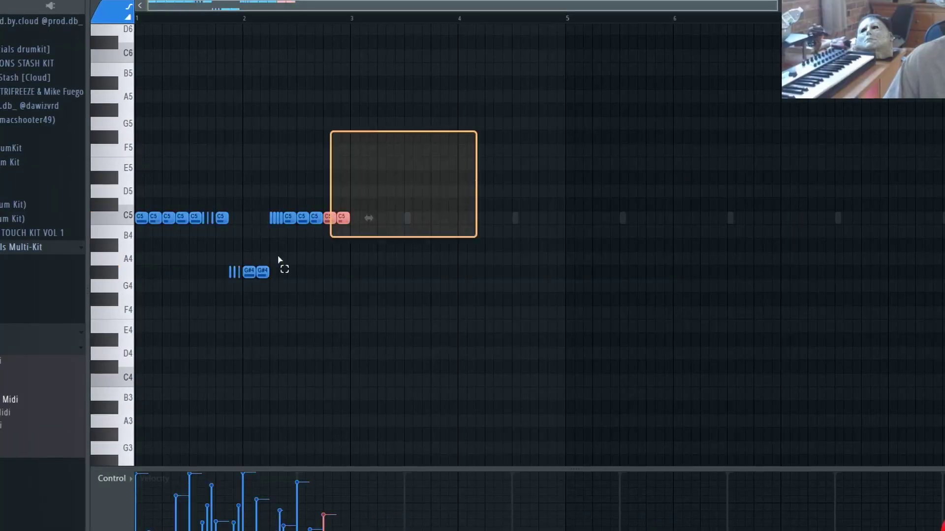
key(ctrl+a)
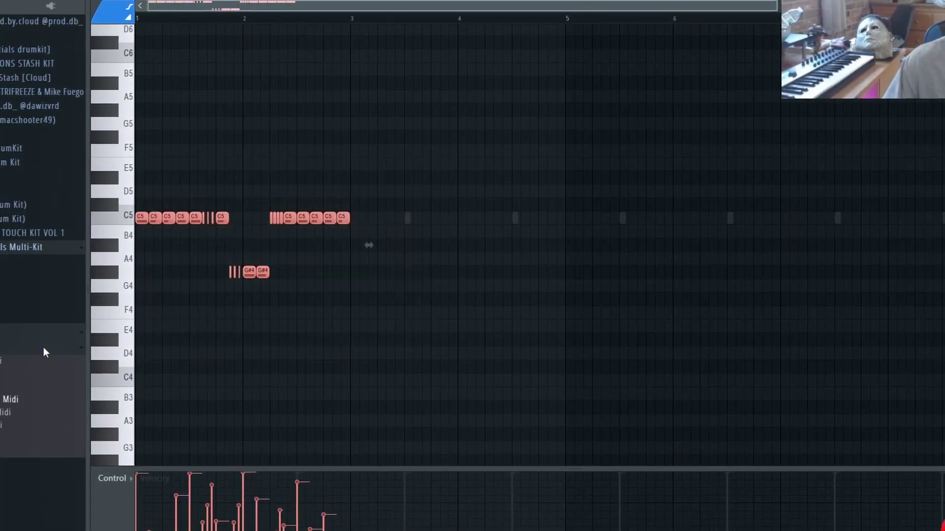
key(ctrl+b)
key(ctrl+b)
key(ctrl+b)
click(498, 281)
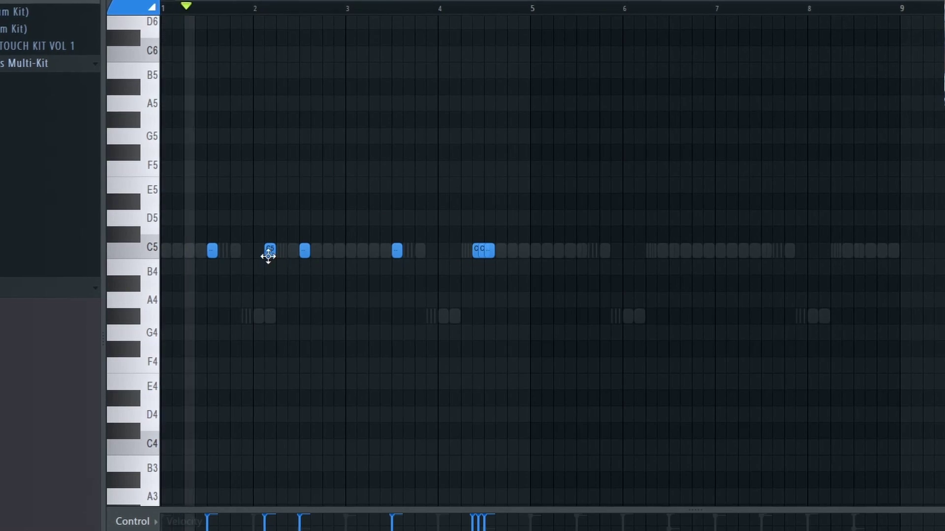
Fill the second half of the Fab - Snare pattern with C5 notes and normalize the snare sample
drag(268, 256, 627, 269)
click(302, 251)
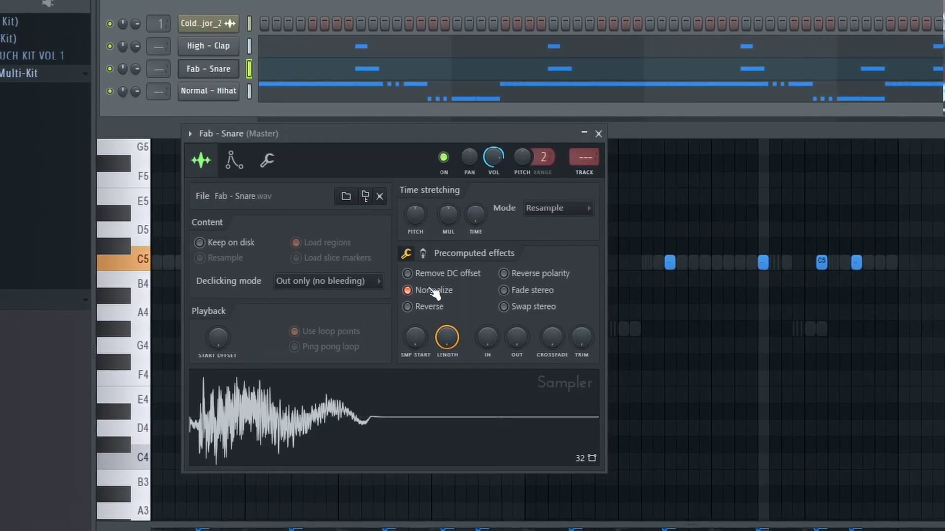
click(598, 134)
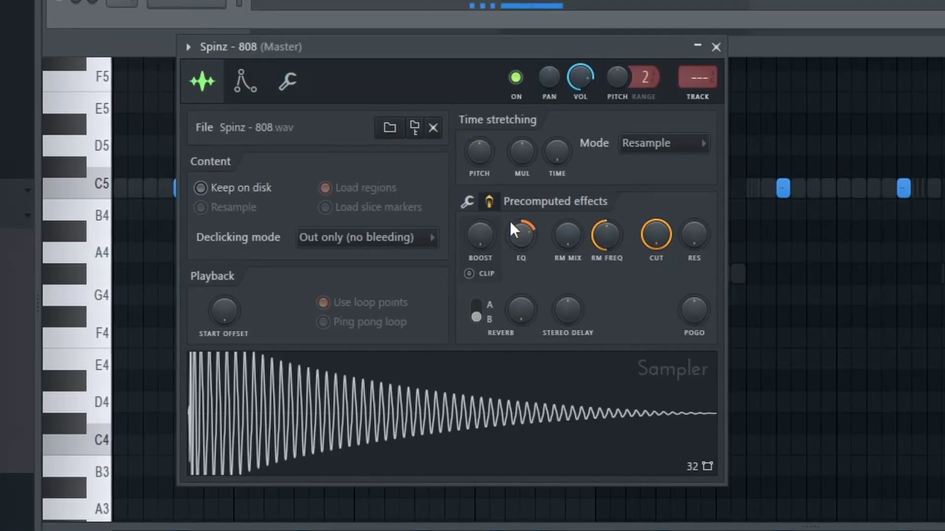
Slice the Spinz - 808's A5 note over bars 1 and 2 into four shorter notes
click(381, 234)
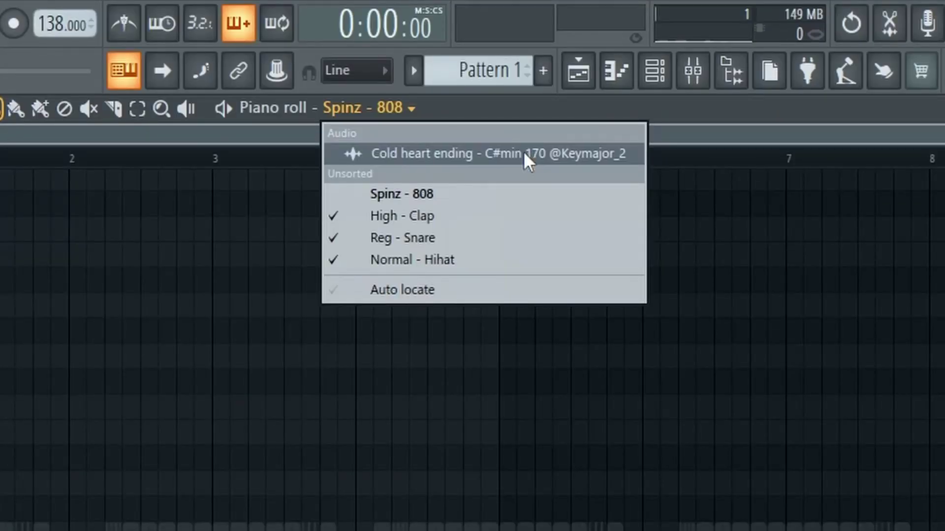
click(66, 432)
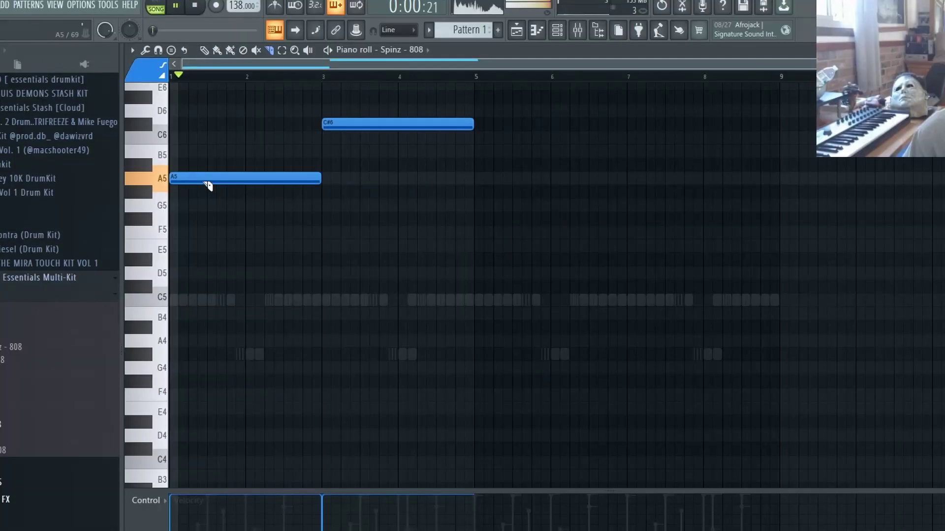
click(172, 167)
click(266, 180)
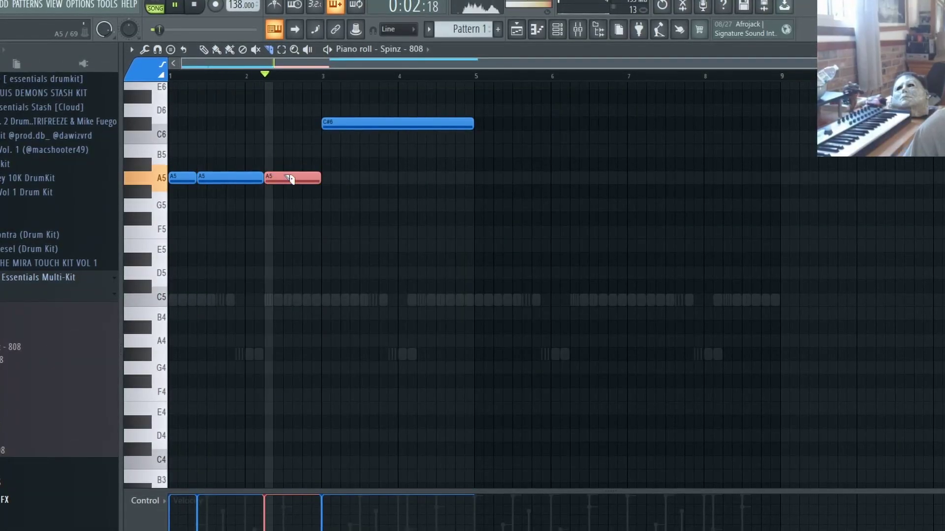
click(292, 180)
Lower the C#6 808 note in bars 3 and 4 to B5 and slice it into four notes with the first note's rhythm
key(b)
drag(368, 126, 369, 157)
key(c)
click(349, 150)
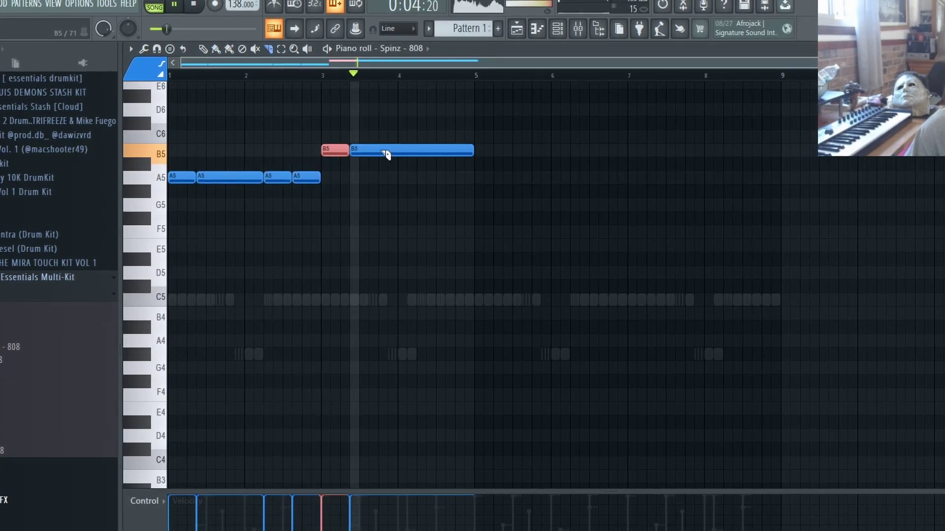
click(445, 150)
Duplicate the sliced 808 notes into bars 5 to 8 and place all the copies on C#6
key(b)
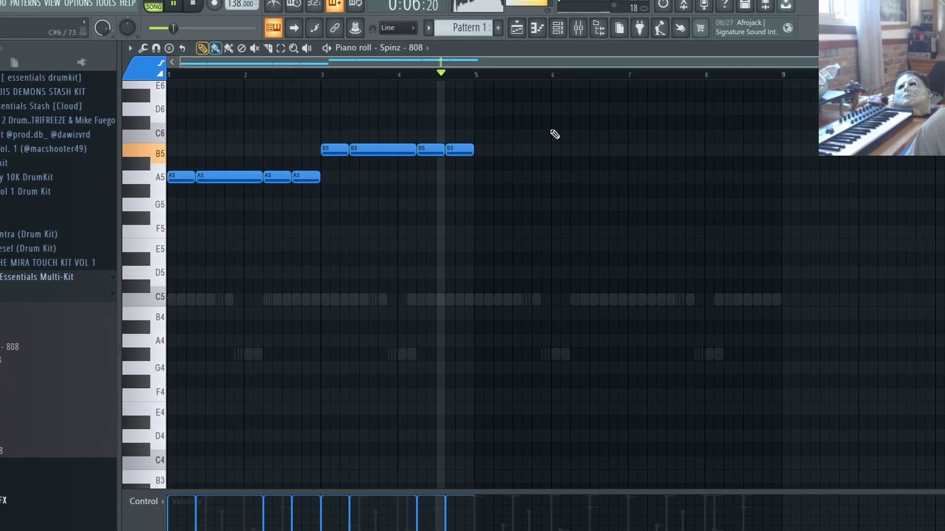
key(ctrl+b)
drag(493, 119, 531, 122)
click(593, 121)
drag(612, 177, 641, 122)
drag(689, 149, 686, 122)
drag(738, 150, 768, 122)
scroll(757, 174, up, 3)
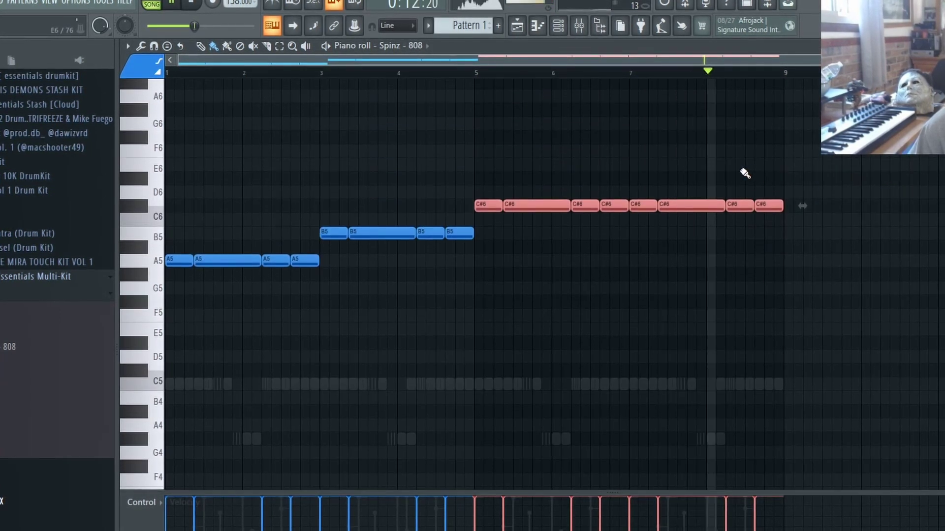
Raise the last two 808 notes in bar 8 to E6 and transpose the whole bassline down an octave
drag(740, 169, 785, 169)
key(ctrl+d)
key(p)
key(ctrl+a)
key(ctrl+Down)
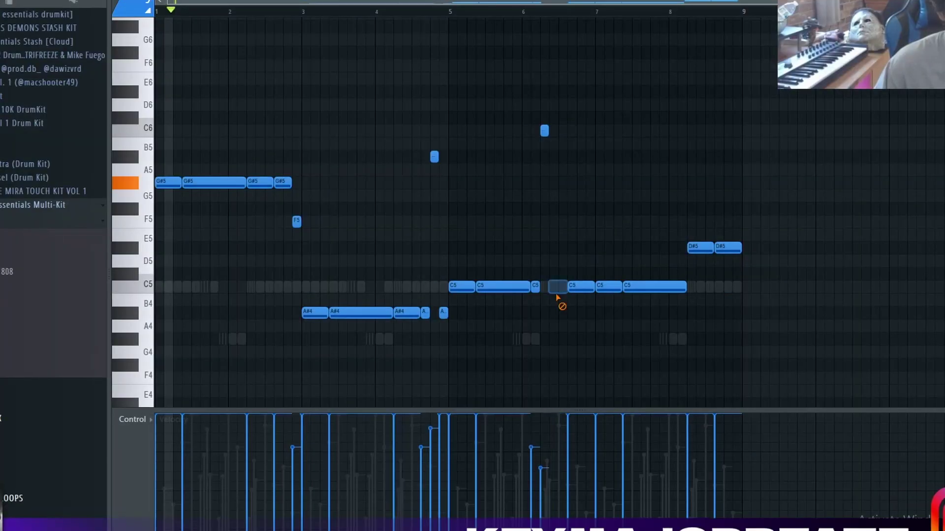
Add and lengthen a second C6 808 note in bar 6, and vary the velocities of the short notes in bars 4 and 6
drag(526, 112, 573, 162)
drag(558, 446, 562, 437)
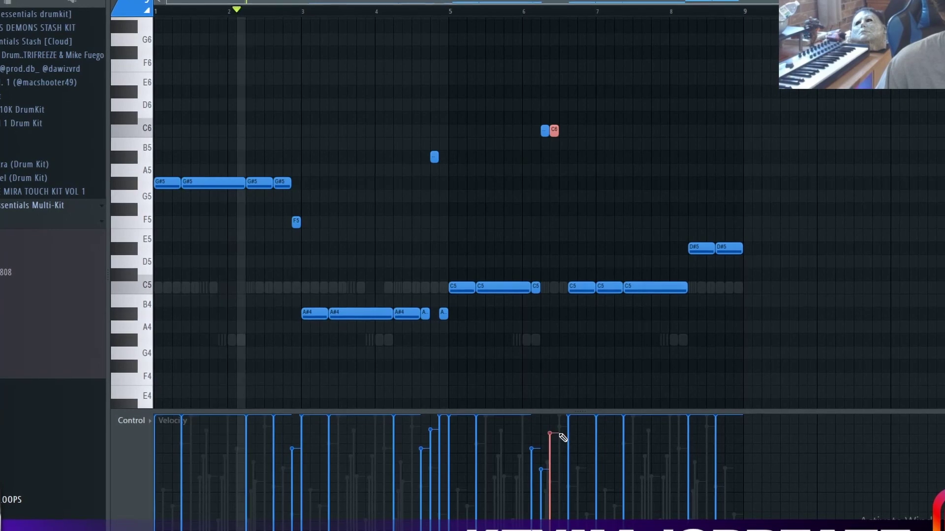
ctrl+click(434, 404)
drag(425, 432, 433, 459)
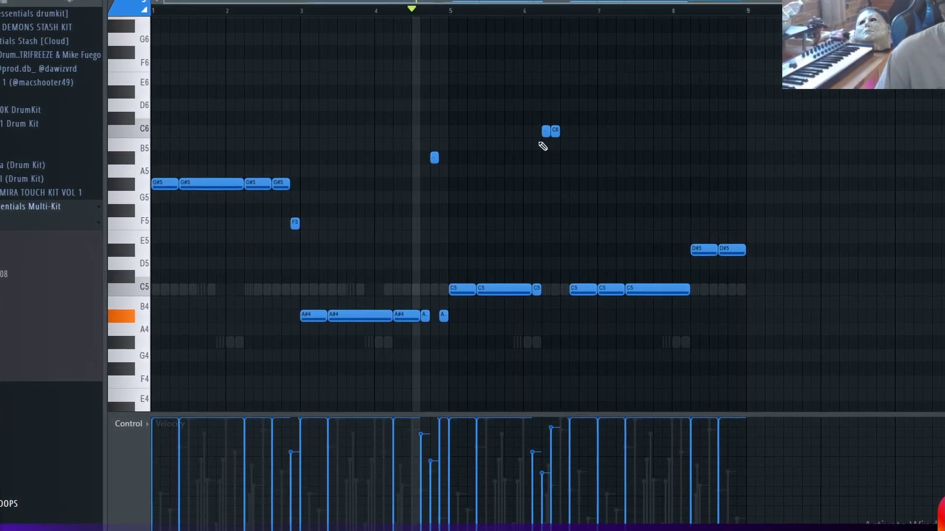
drag(559, 131, 570, 131)
click(433, 451)
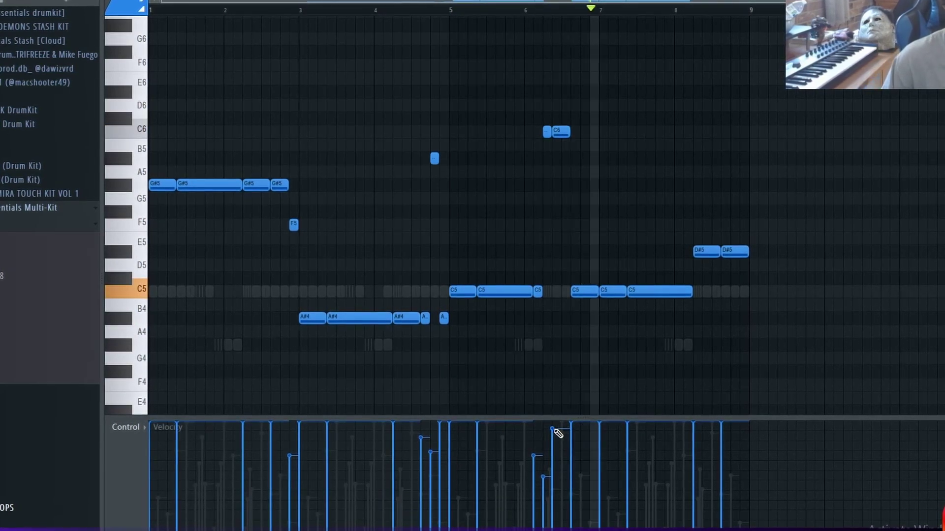
Split the C5 808 note at the end of bar 6 and raise its last part an octave
drag(595, 291, 595, 299)
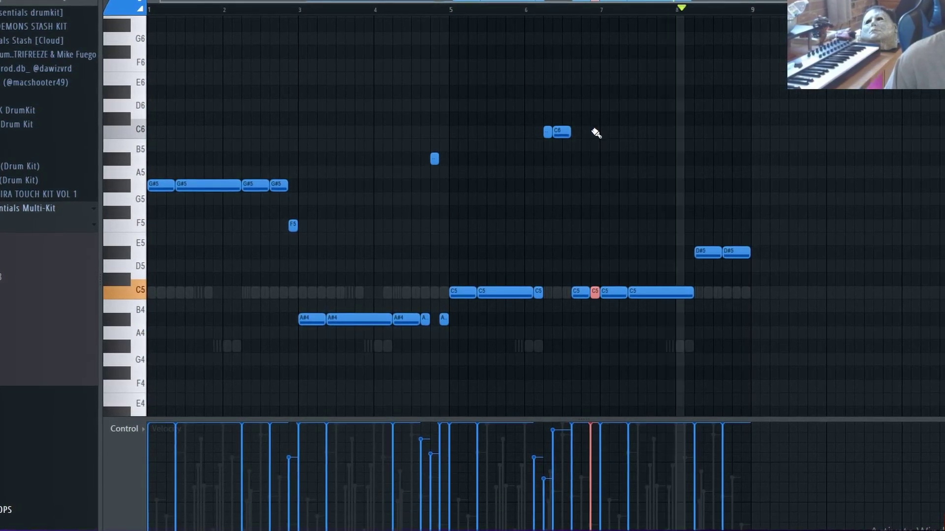
key(ctrl+Up)
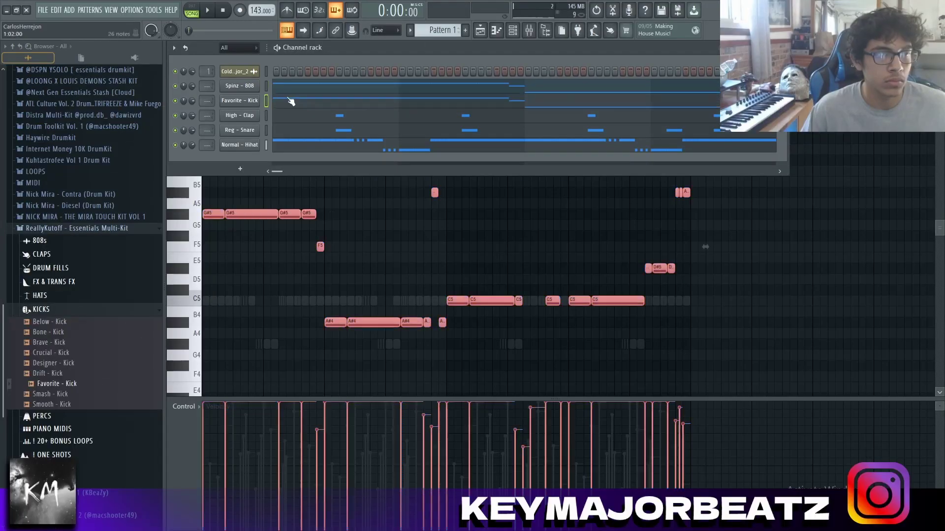
Flatten the bassline notes copied to Favorite - Kick into short hits on C5 during playback
key(space)
key(shift+d)
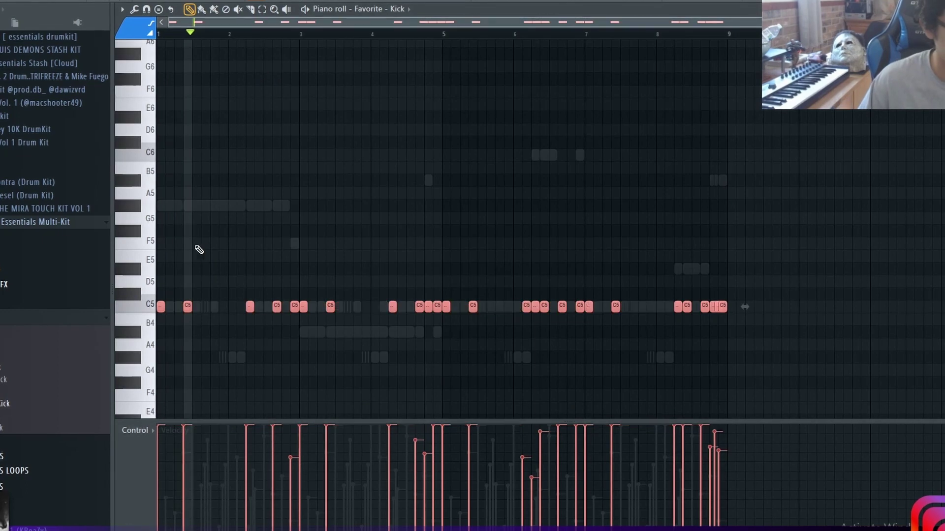
key(ctrl+d)
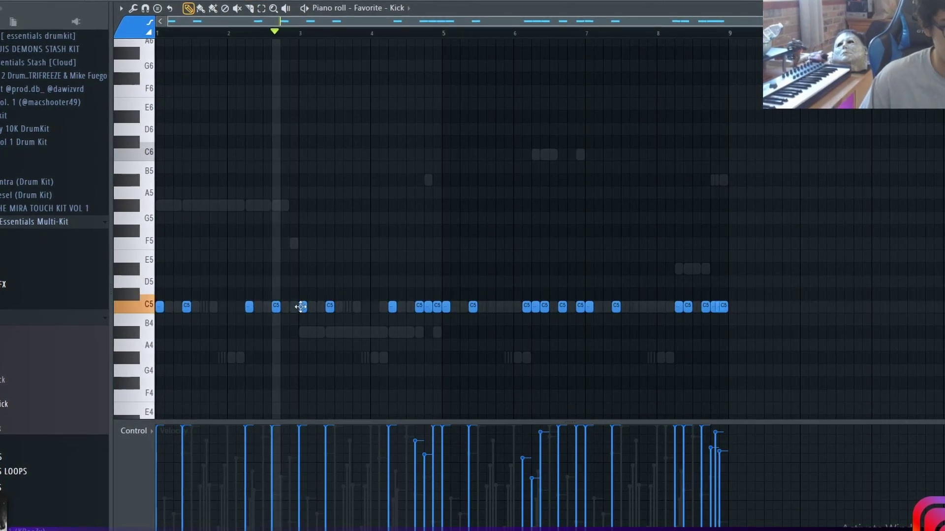
Extend the kick notes so each reaches the following one and delete the kick notes from bar 3 onward
key(ctrl+l)
drag(301, 301, 780, 337)
key(Delete)
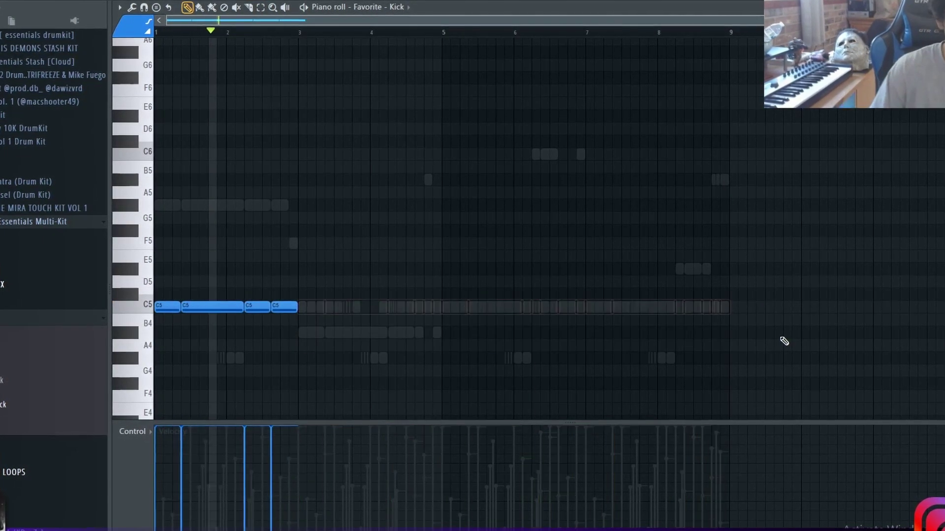
Duplicate the two-bar Favorite - Kick pattern three times to fill eight bars
key(ctrl+b)
key(ctrl+b)
key(ctrl+b)
key(ctrl+d)
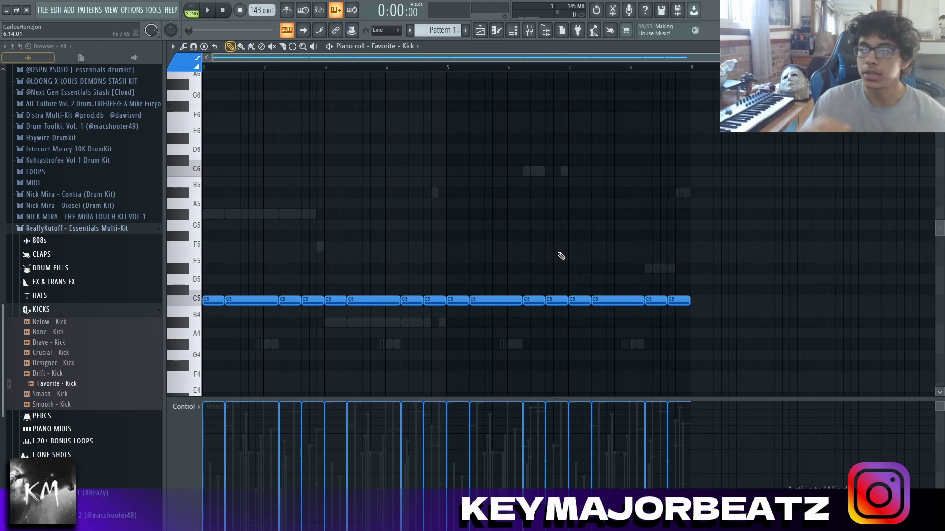
key(ctrl+z)
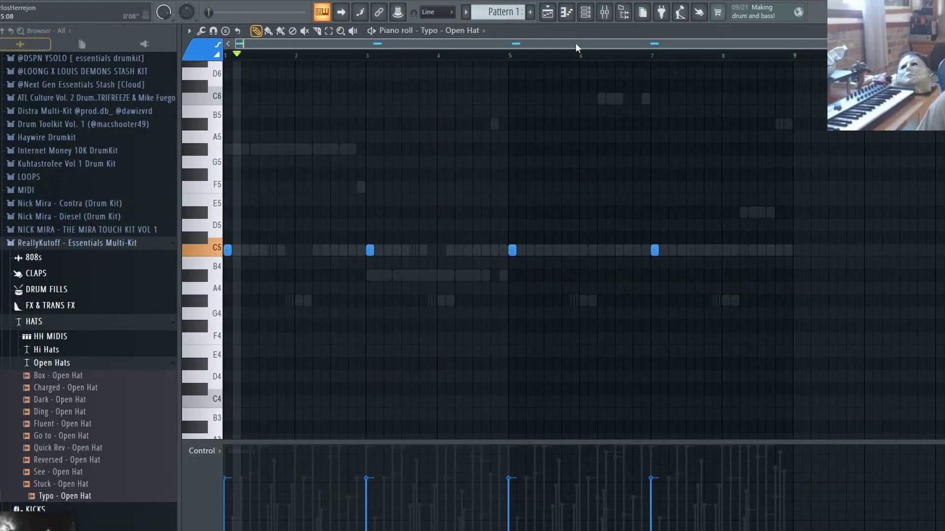
Load See - Open Hat as a new channel and place C5 hits early in bars 6 and 8 of its piano roll
key(F6)
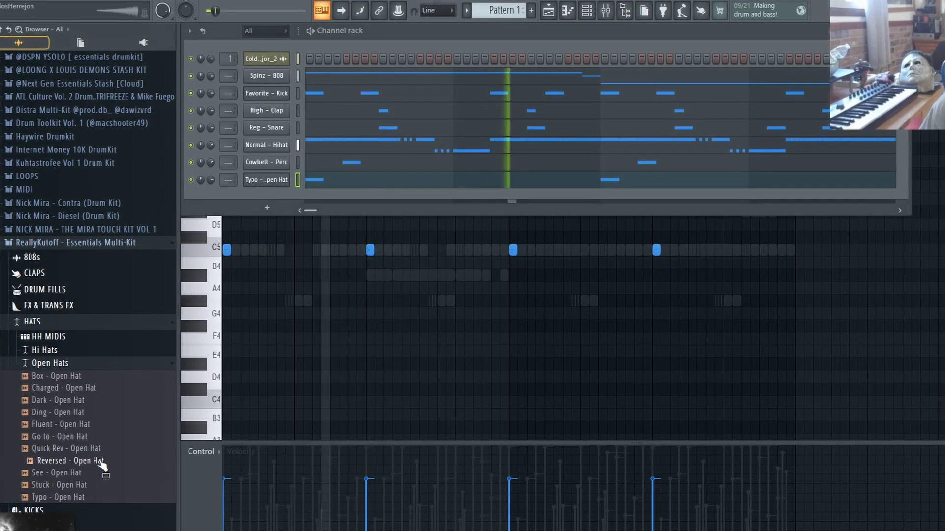
drag(85, 472, 124, 399)
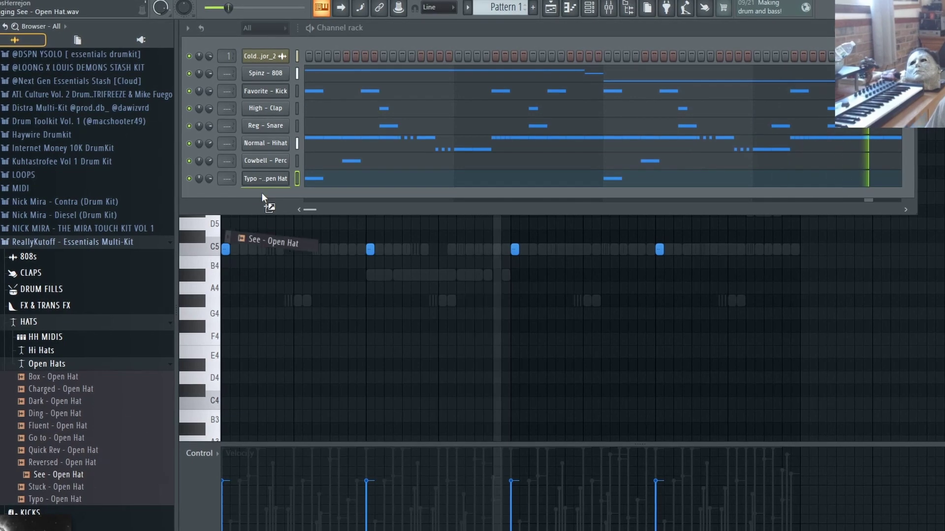
drag(261, 193, 262, 193)
right_click(263, 193)
click(310, 195)
click(606, 248)
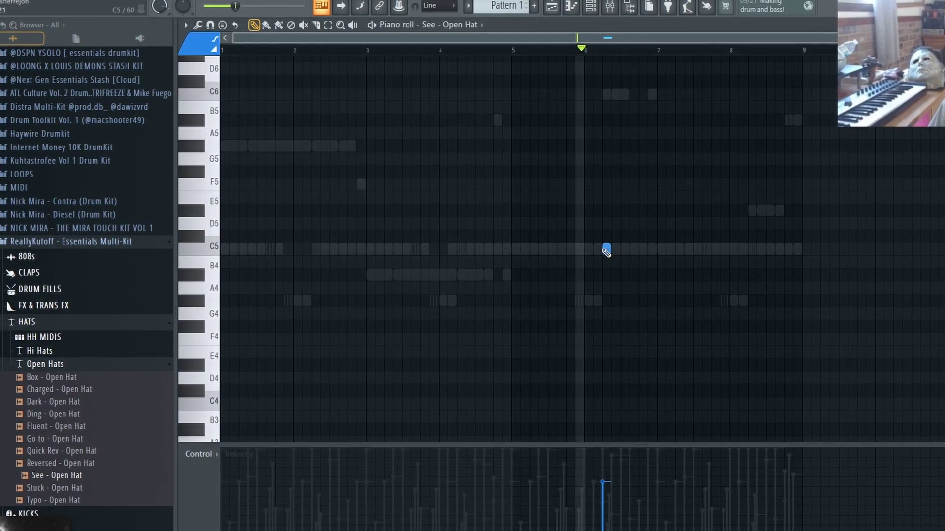
click(751, 249)
Copy the two See - Open Hat hits four bars earlier into bars 2 and 4
key(ctrl+a)
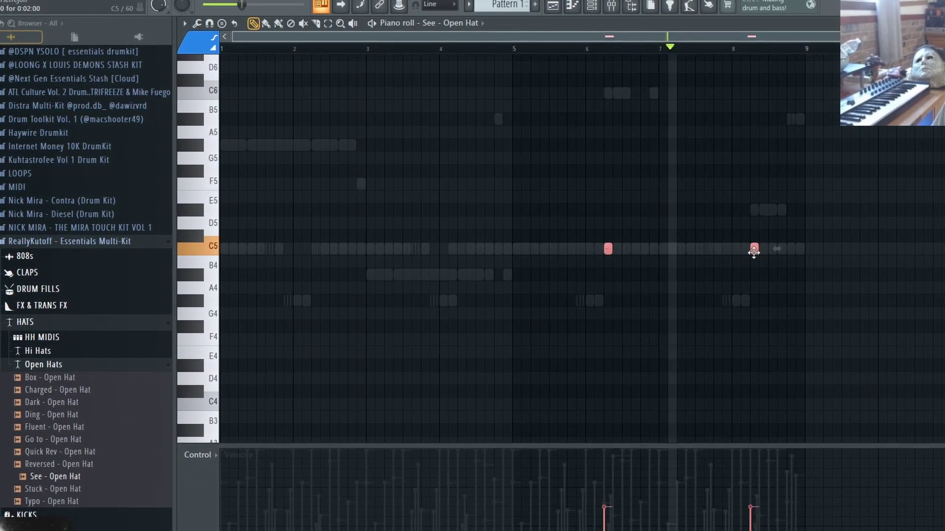
drag(753, 250, 462, 249)
key(ctrl+d)
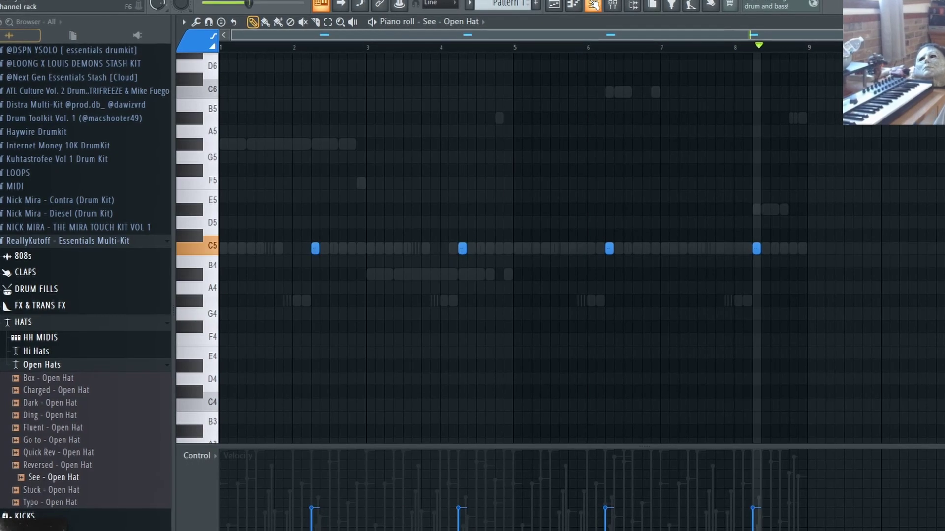
Complete four F4 triangle hits half a bar apart in bars 1 and 2, with progressively lower velocities and lengths joined end to end
key(F6)
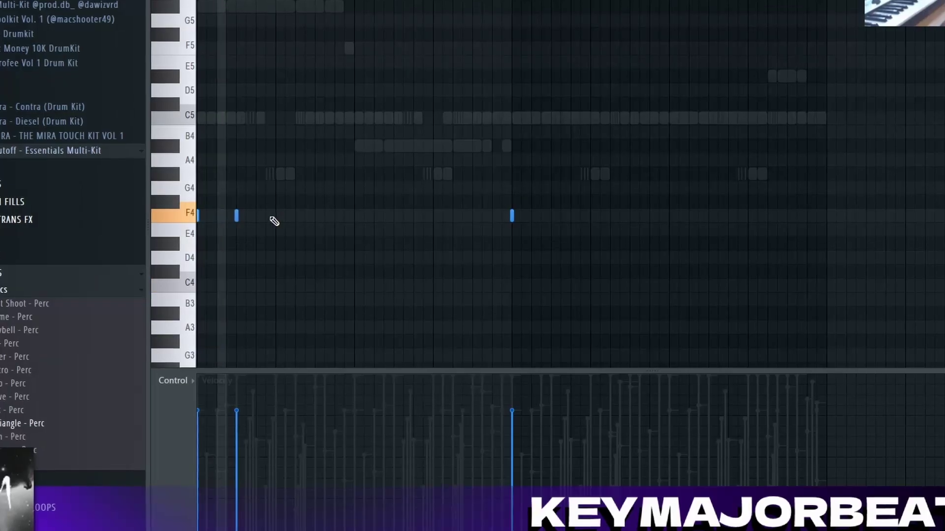
click(274, 215)
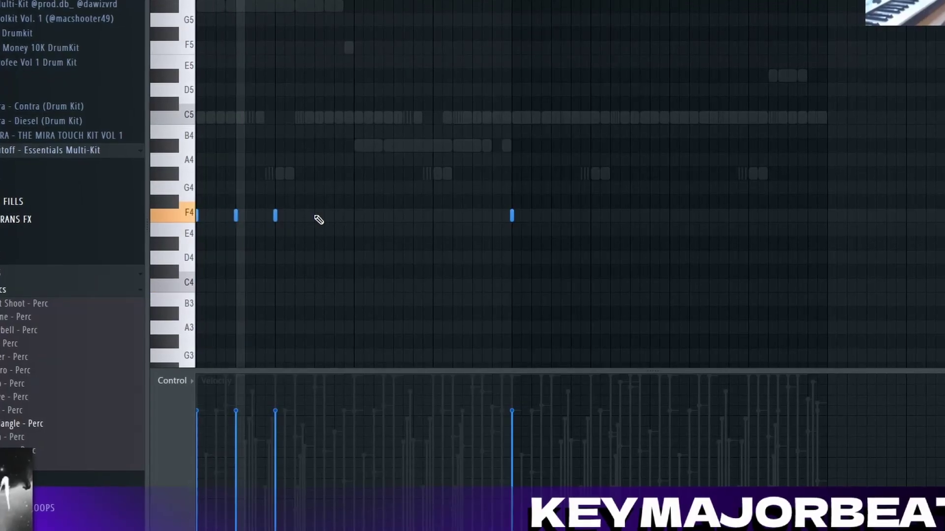
click(314, 215)
mouse_move(237, 458)
mouse_down()
mouse_move(314, 524)
mouse_move(331, 506)
mouse_up()
key(ctrl+l)
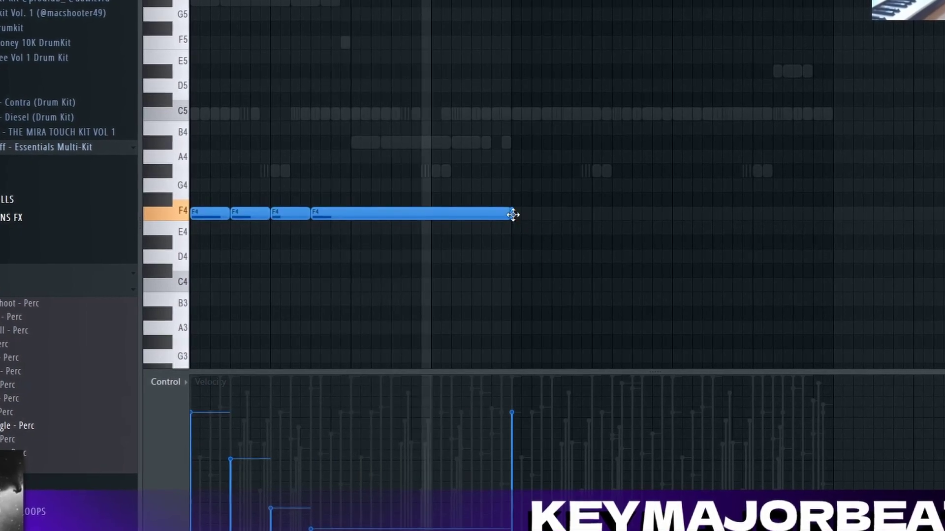
Replace the bar 5 triangle note with a repeat of the four F4 hits, and try Talk - Perc on the Triangle - Perc channel
right_click(513, 214)
key(ctrl+b)
ctrl+click(534, 127)
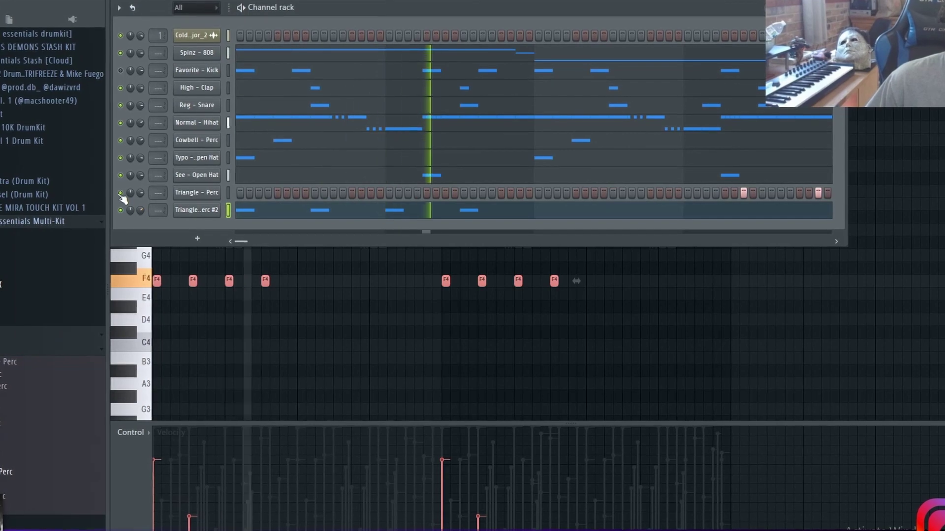
drag(9, 462, 193, 192)
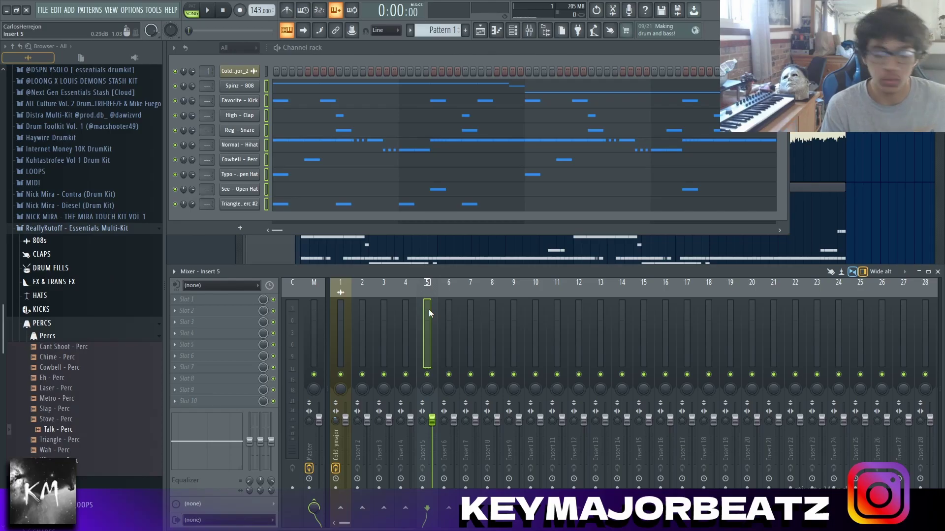
Route the drum channels to consecutive mixer tracks starting at insert 5 and apply the Hi Hat preset of Fruity Reeverb 2 on Normal - Hihat
key(ctrl+l)
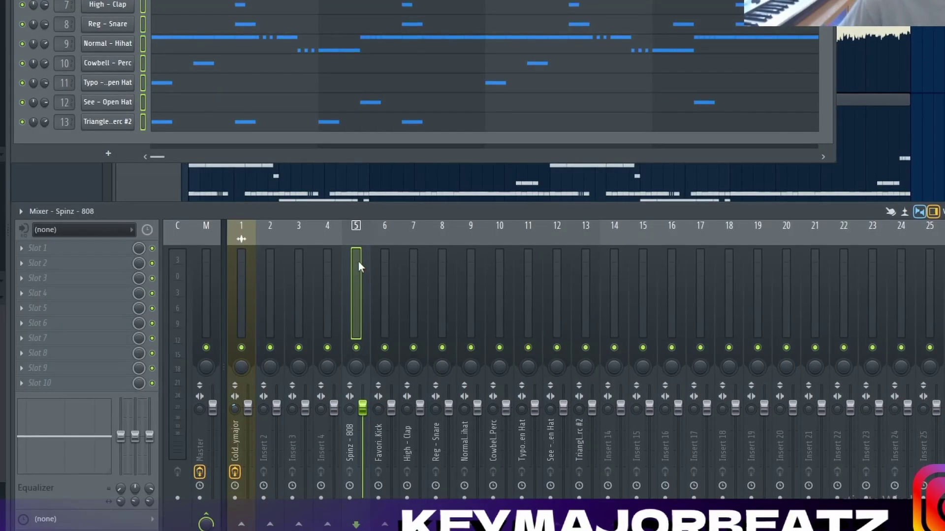
click(389, 290)
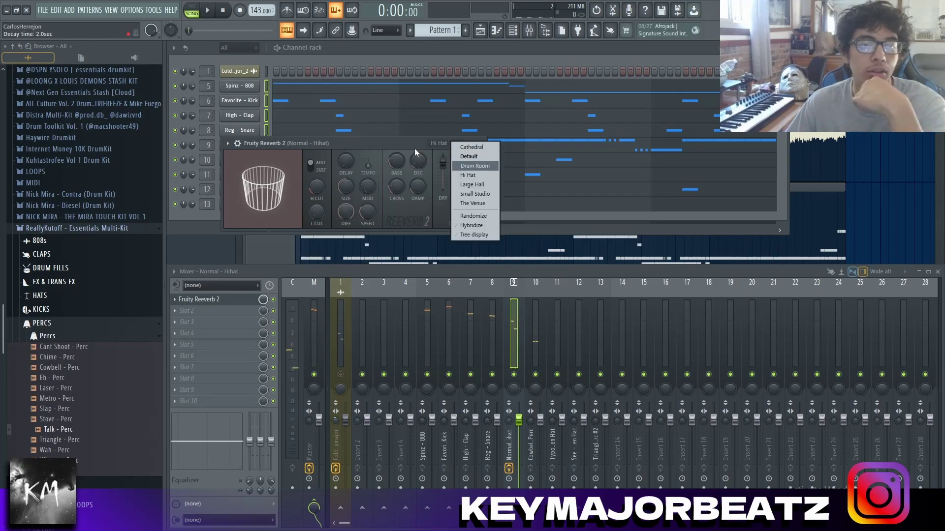
click(472, 176)
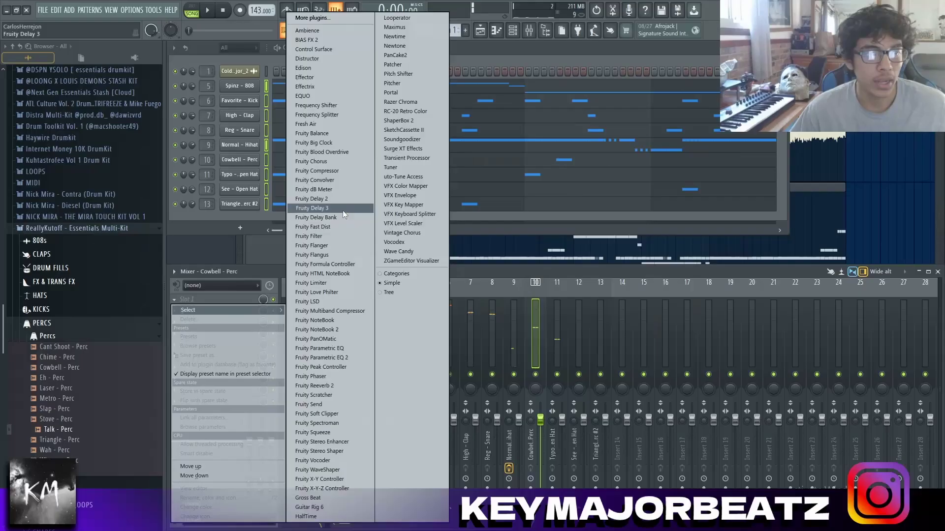
Add Fruity Delay 3 and Ambience to the Cowbell - Perc mixer track and cut its low EQ band by 18 dB
click(402, 179)
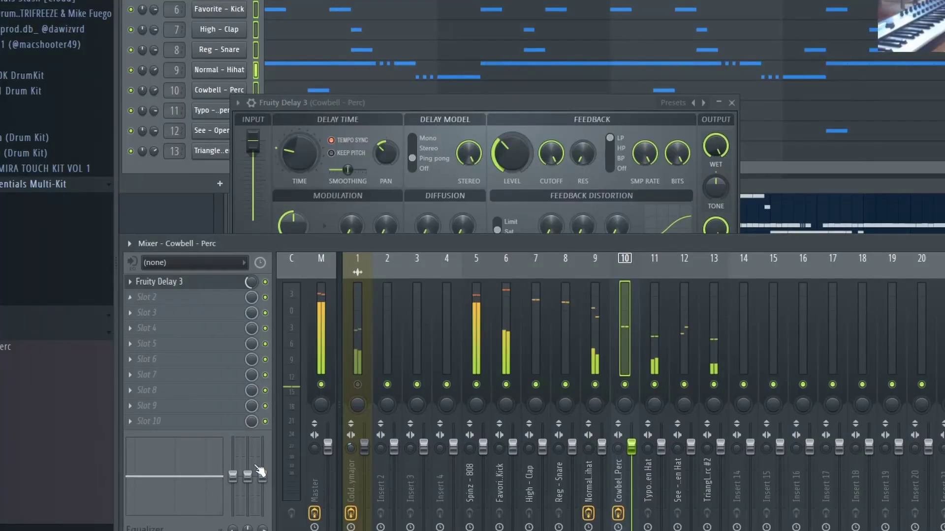
drag(259, 510, 263, 504)
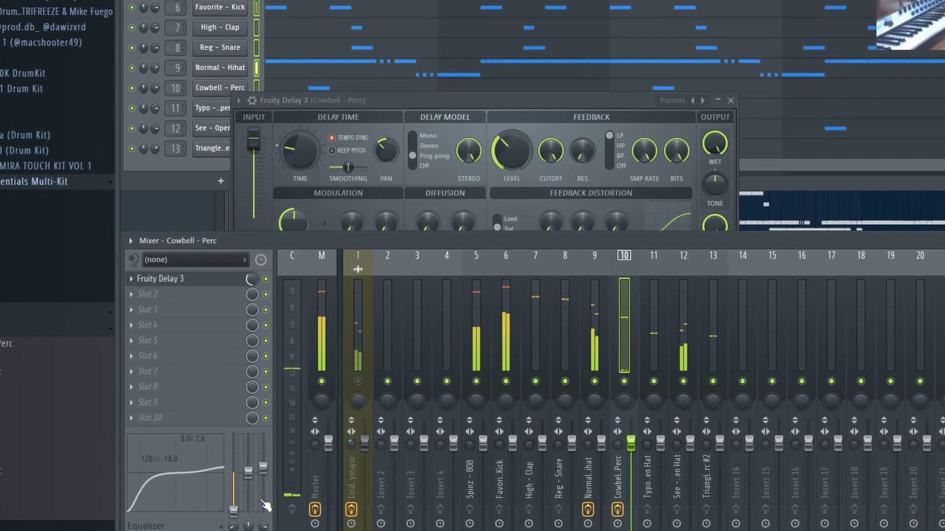
click(220, 294)
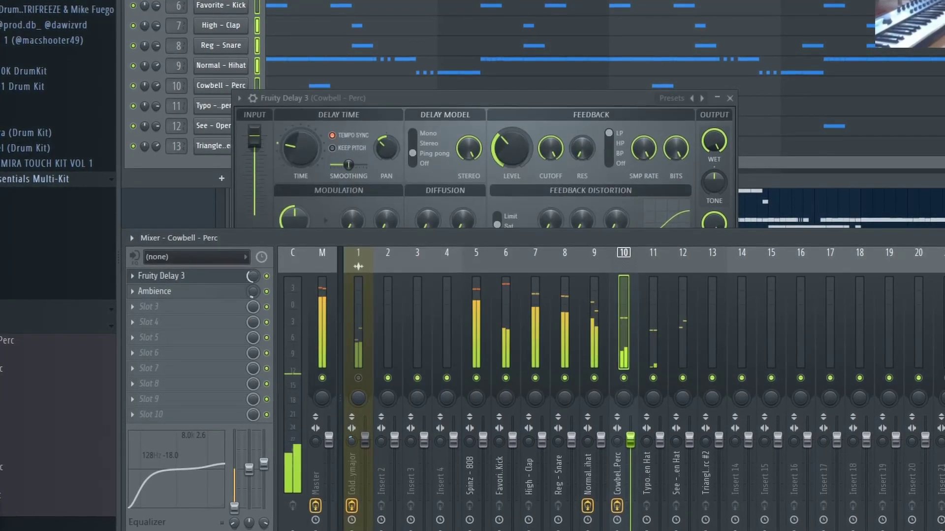
click(240, 281)
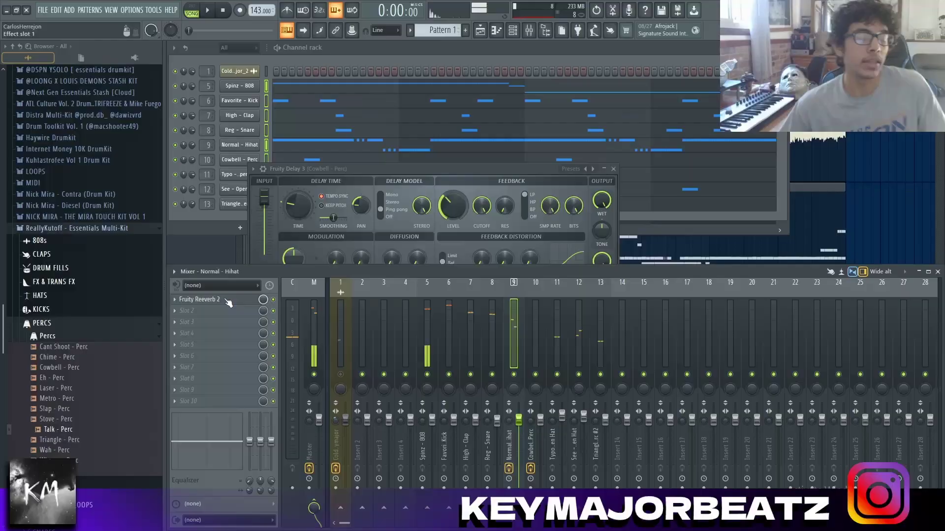
Add Looperator after Fruity Reeverb 2 on the Normal - Hihat mixer track and fill in effect steps in its FX 1 row
click(221, 309)
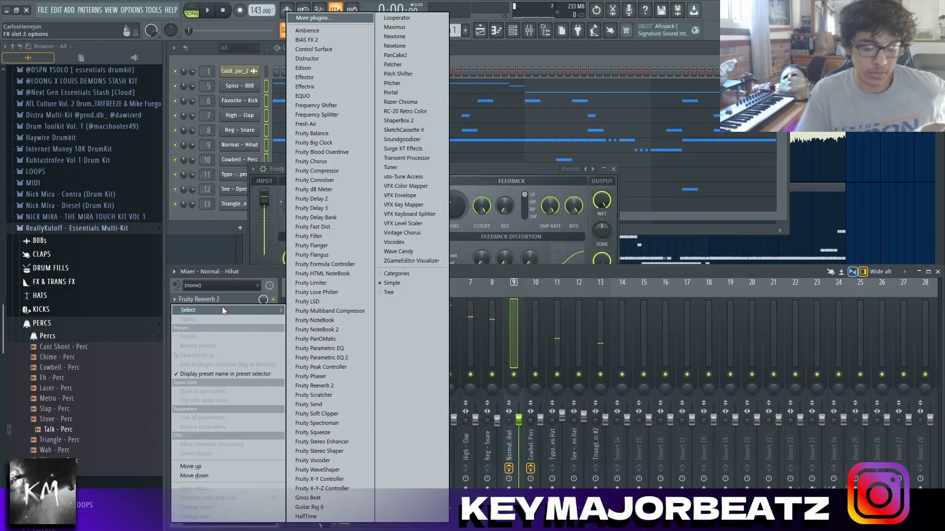
click(397, 18)
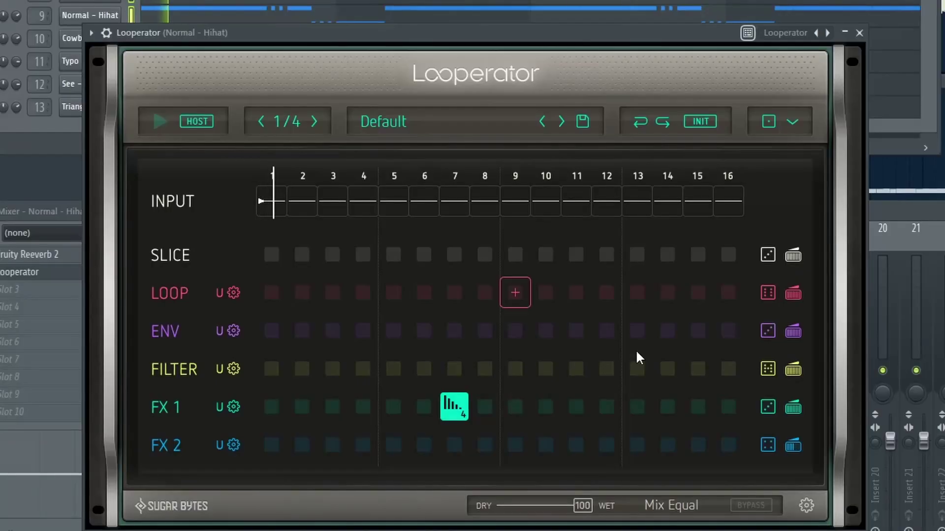
click(698, 406)
click(738, 327)
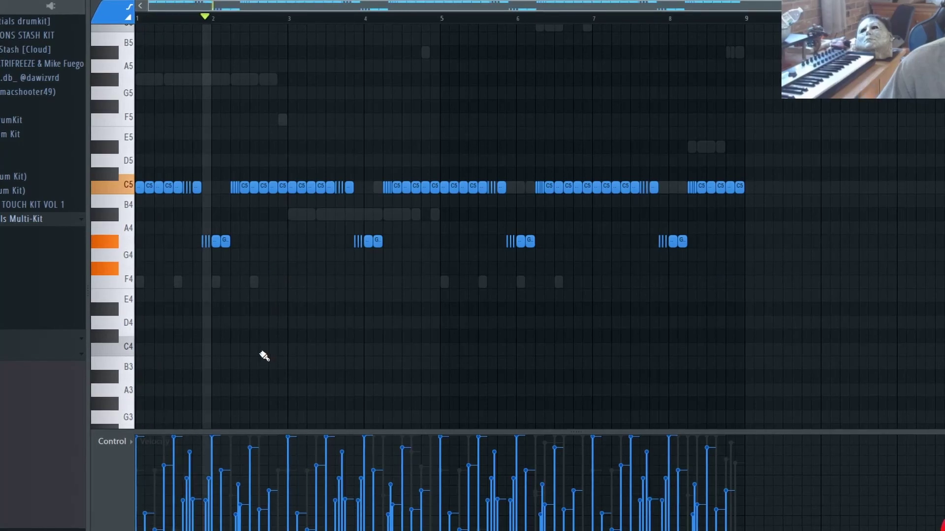
Move one Normal - Hihat note late in each of bars 2, 4, 6 and 8 down to C4 and select the four C4 notes
click(263, 351)
drag(416, 187, 416, 349)
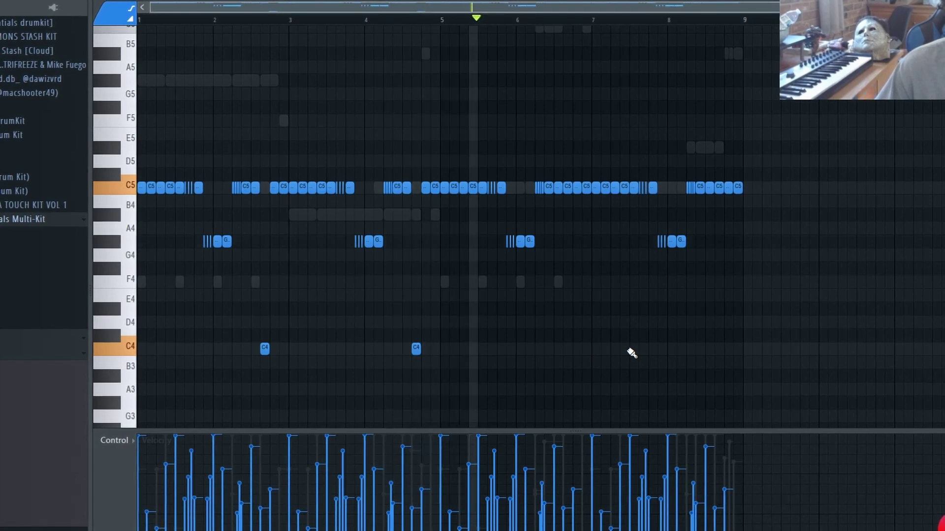
drag(567, 187, 568, 350)
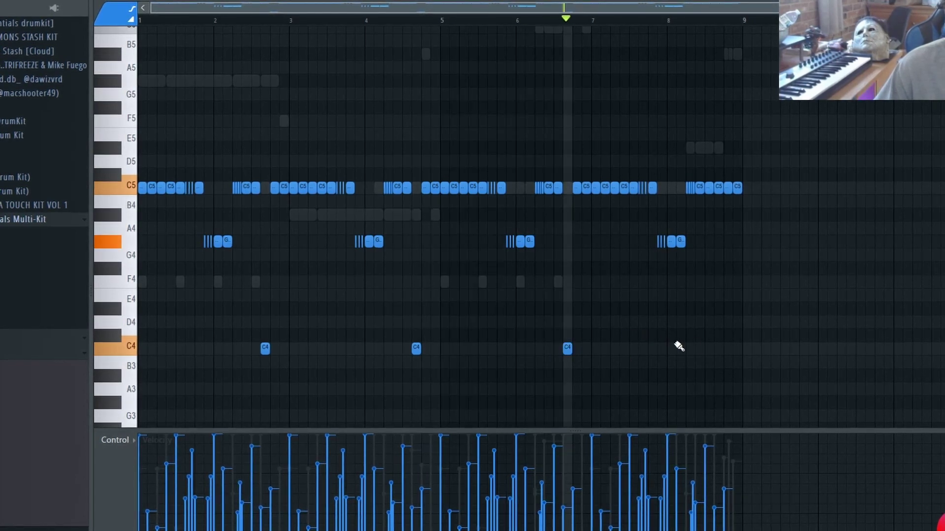
drag(718, 187, 720, 348)
drag(774, 315, 170, 427)
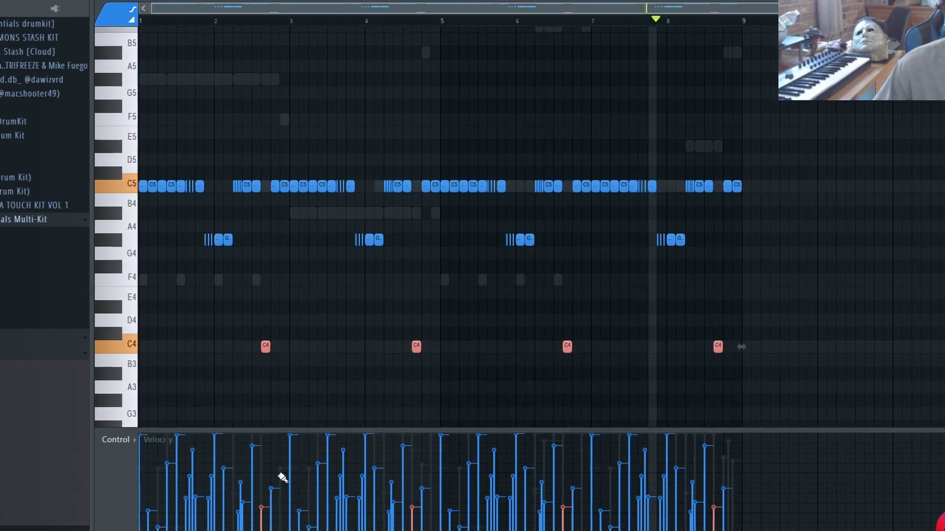
scroll(281, 476, up, 5)
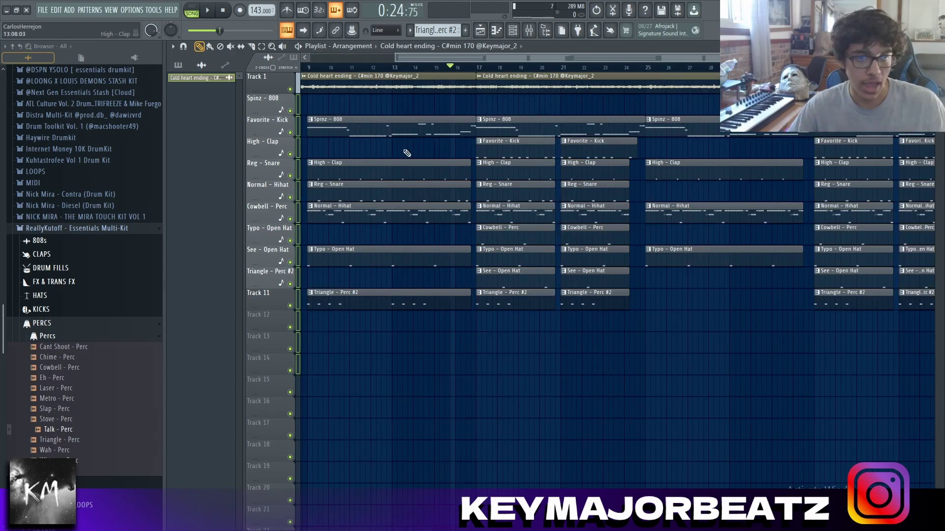
Create an automation clip for the channel pitch of the reversed Cold heart ending melody
drag(445, 116, 509, 332)
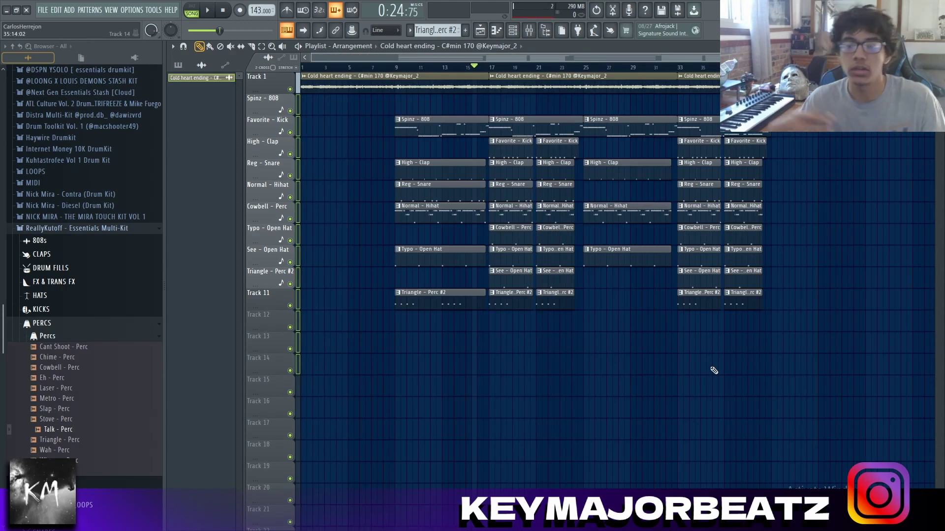
scroll(829, 158, down, 1)
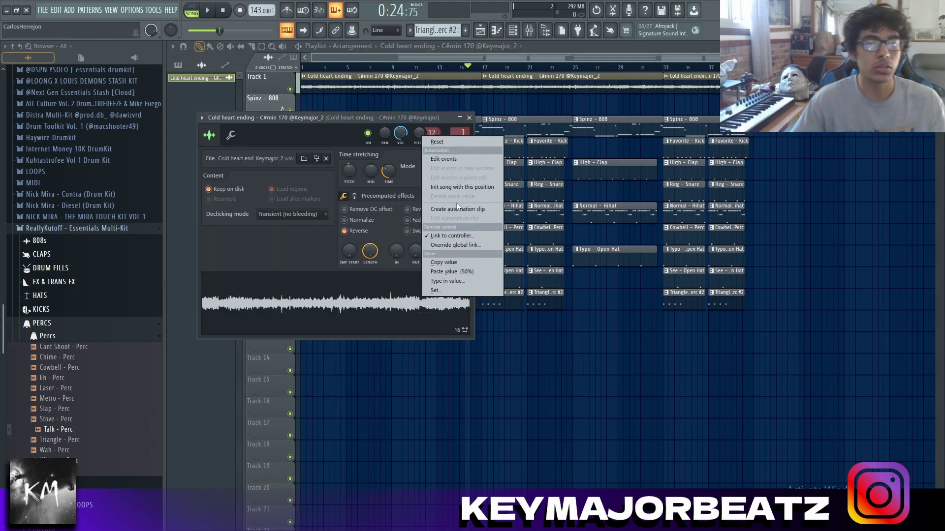
click(452, 209)
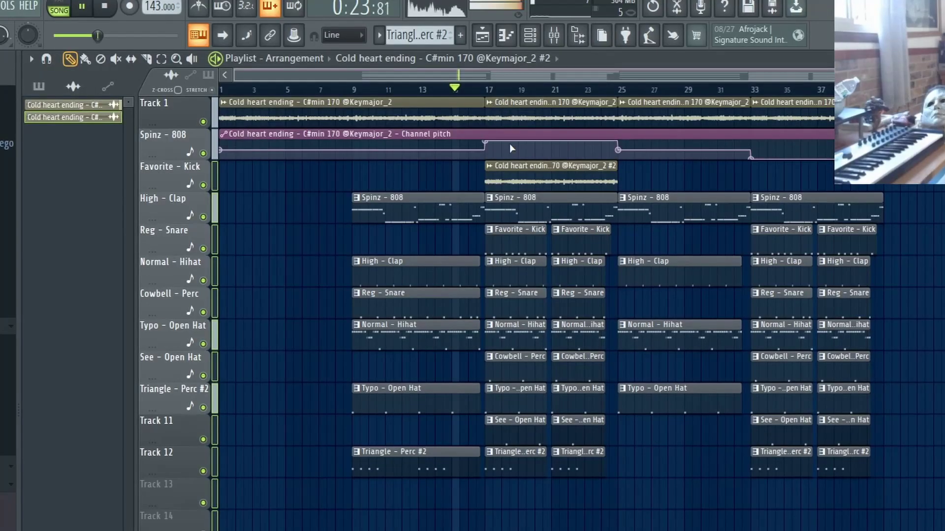
Examine the channel settings of the original melody and its layered copy at bar 17 during playback
double_click(492, 177)
double_click(524, 119)
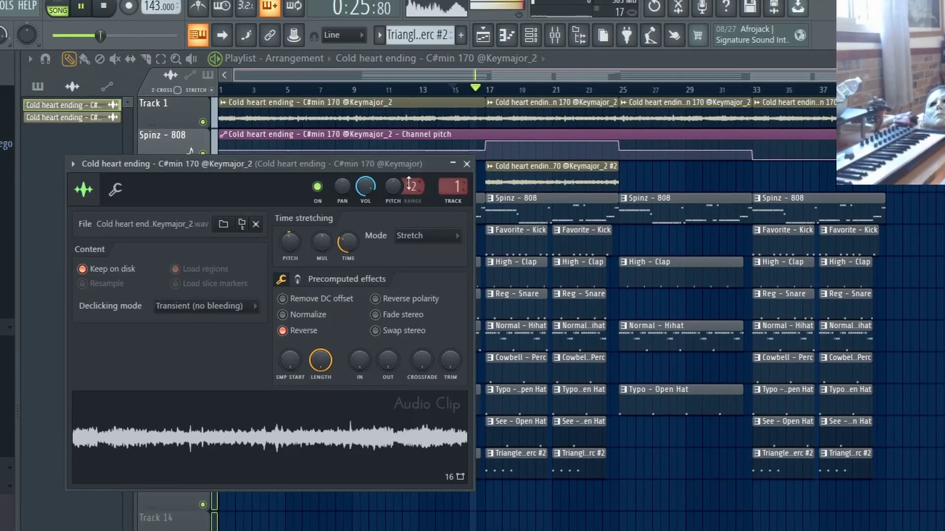
double_click(541, 171)
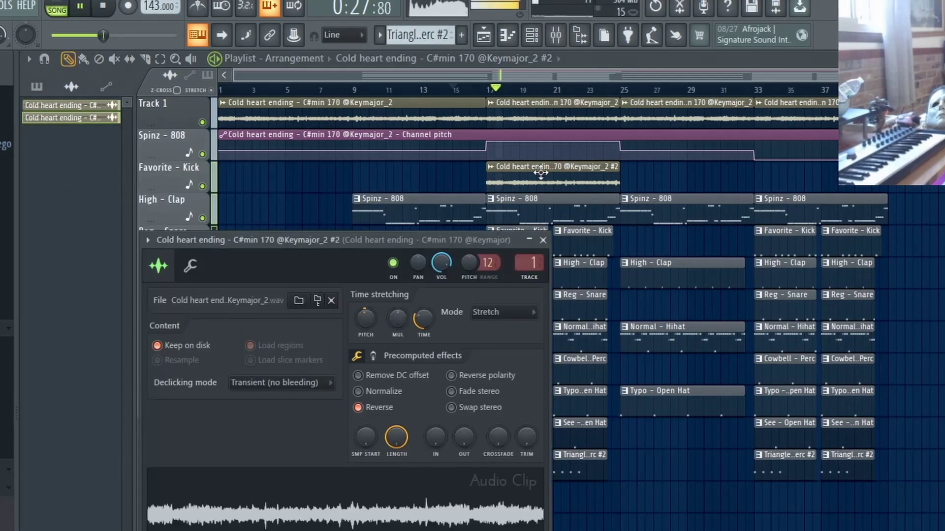
double_click(538, 104)
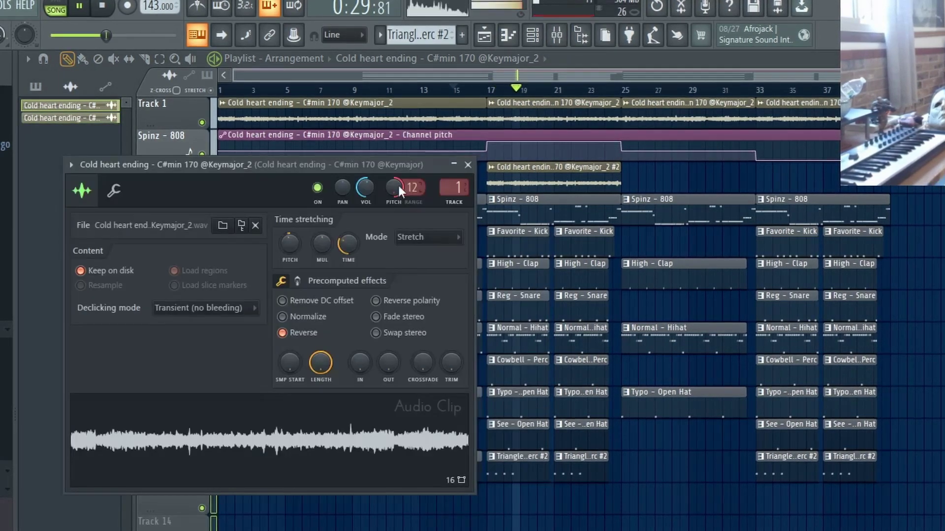
double_click(542, 179)
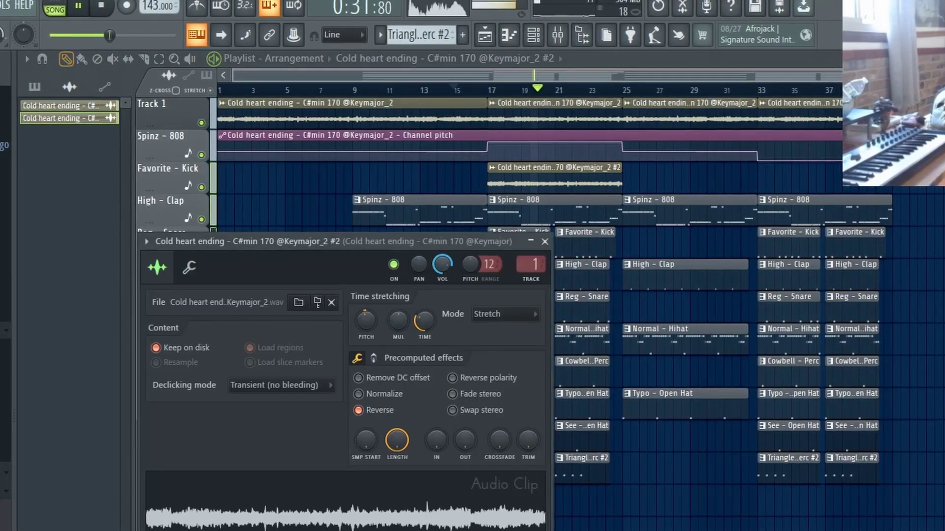
double_click(541, 105)
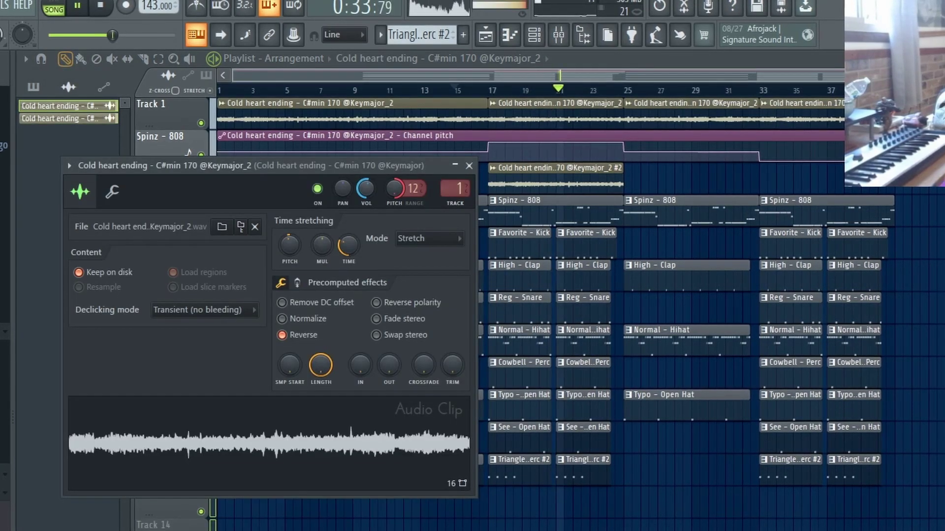
key(Escape)
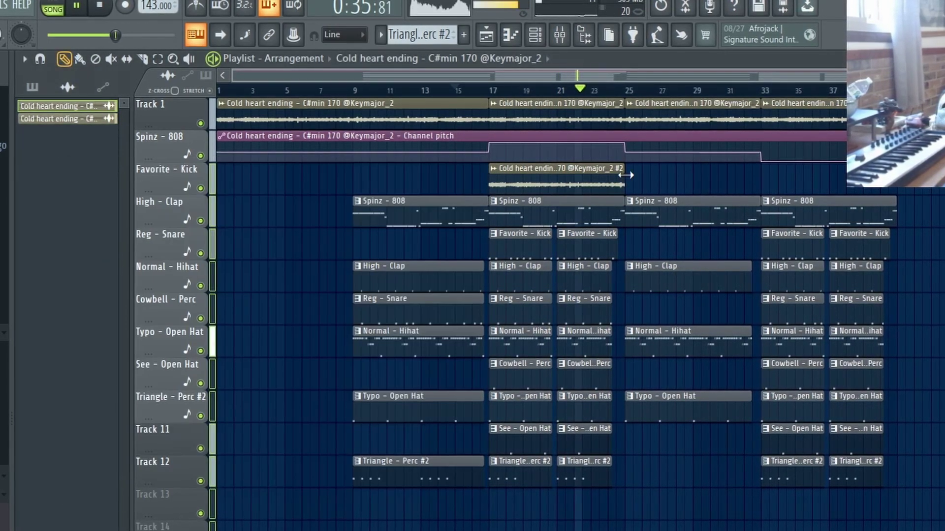
key(F9)
key(F9)
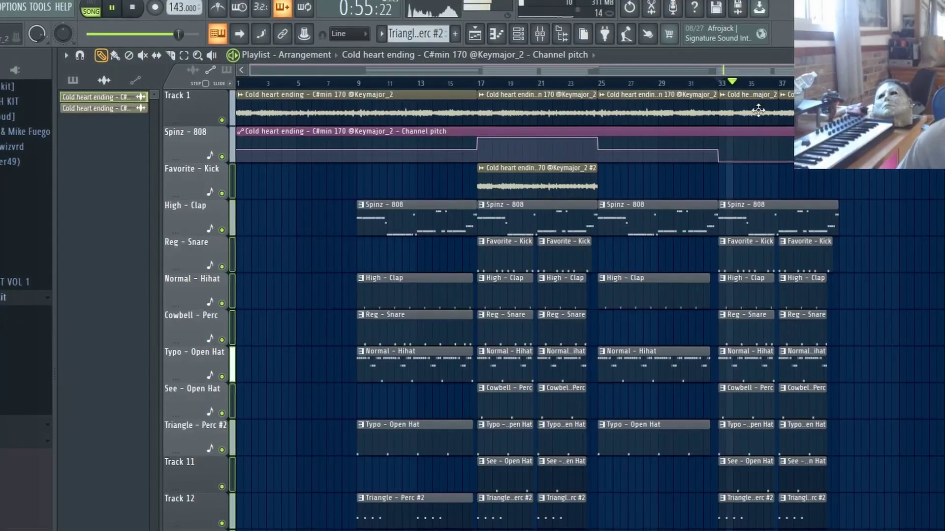
double_click(758, 110)
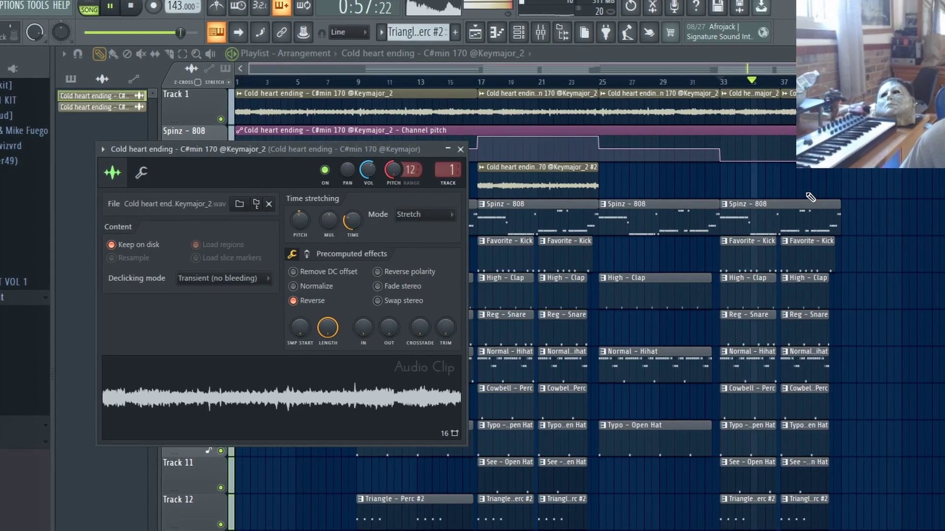
key(Escape)
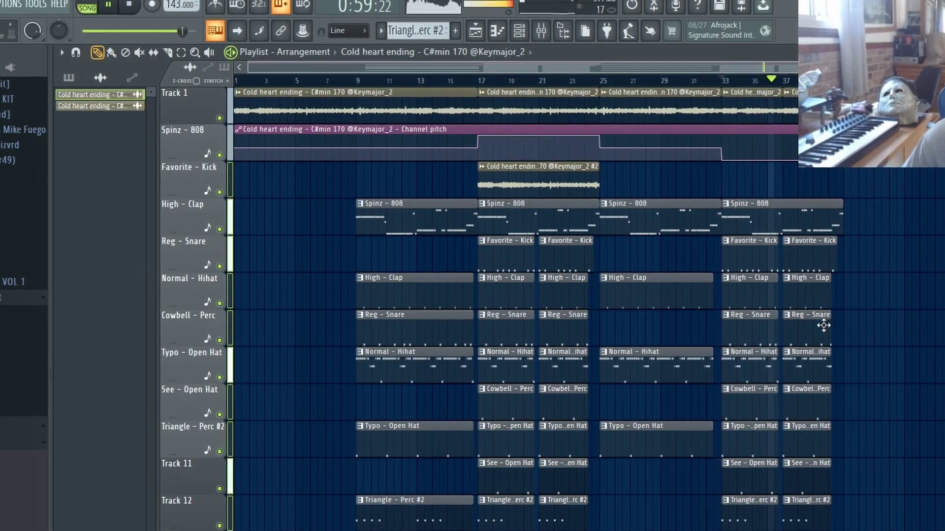
Try to extend the last Cowbell - Perc clip at bar 37 beyond its end, and undo it
scroll(823, 326, up, 3)
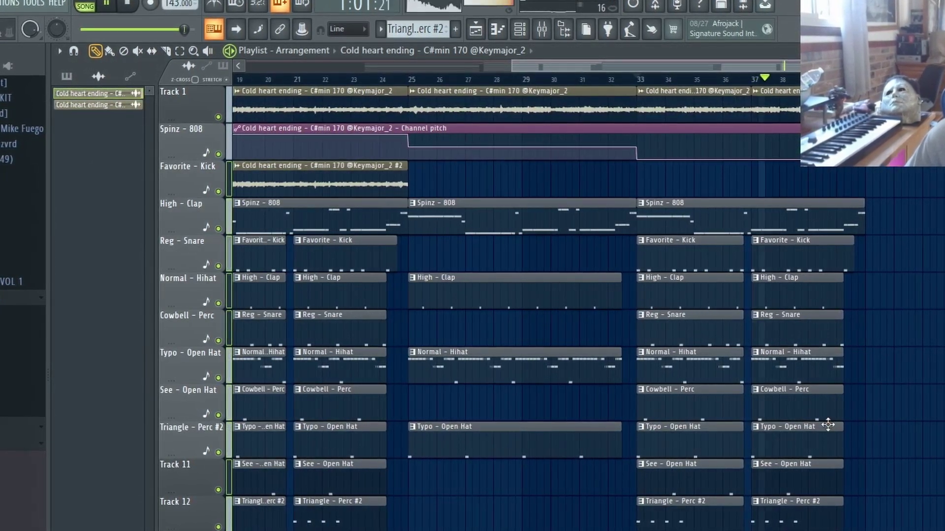
drag(841, 393, 878, 392)
key(ctrl+z)
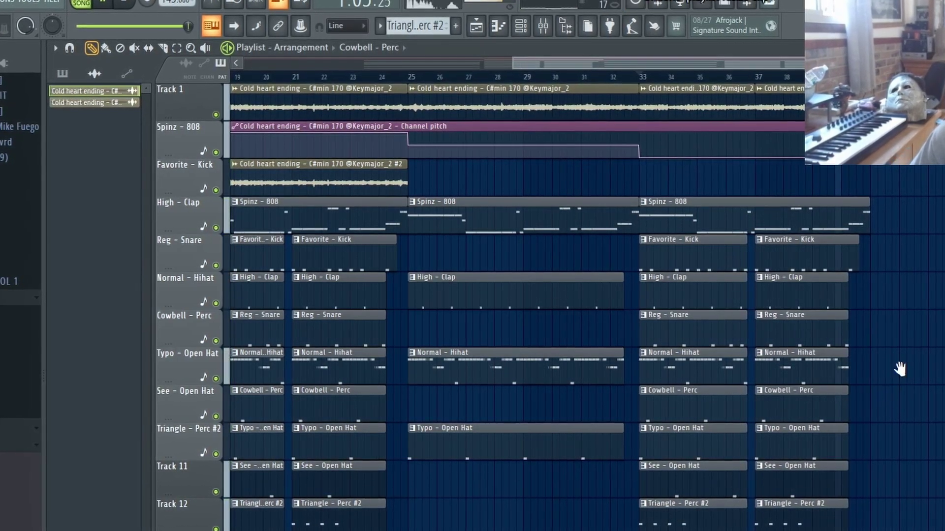
Repeat the whole arrangement along the playlist and copy the five short Track 13 clips onto its second repetition
key(ctrl+a)
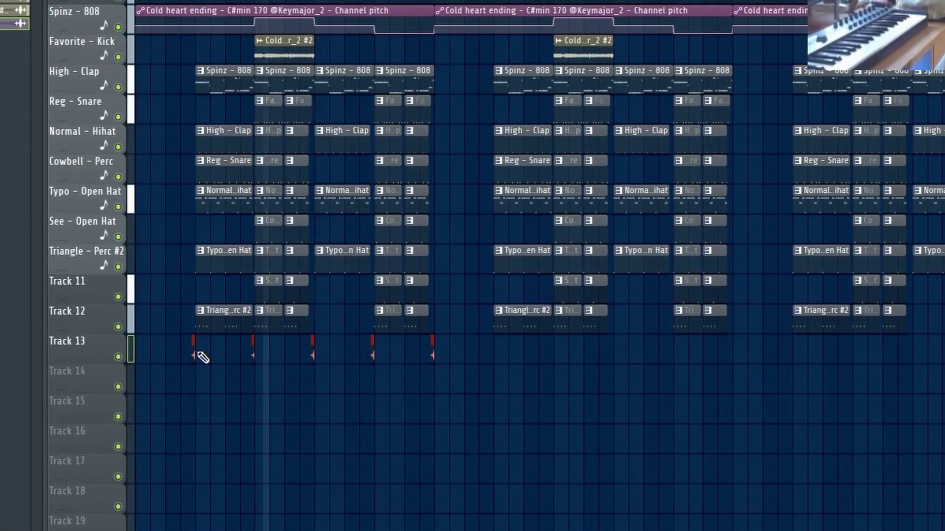
drag(191, 353, 492, 354)
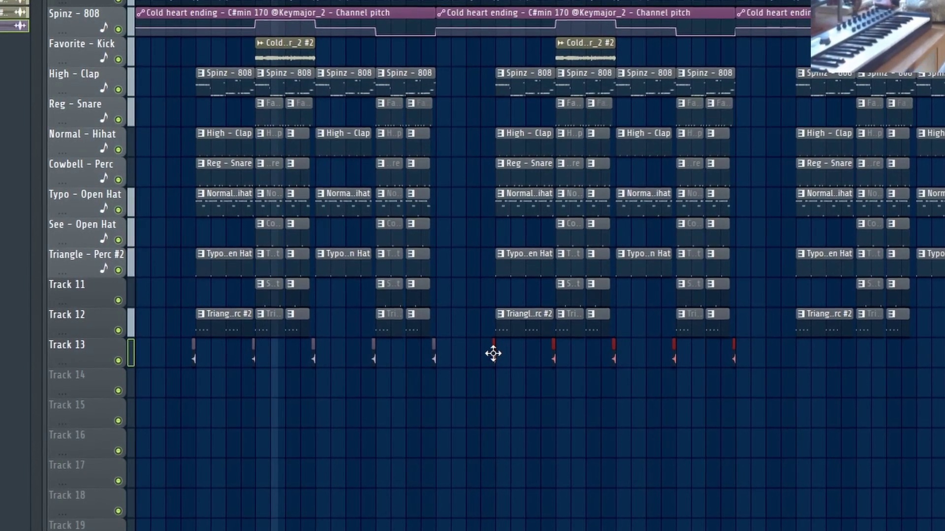